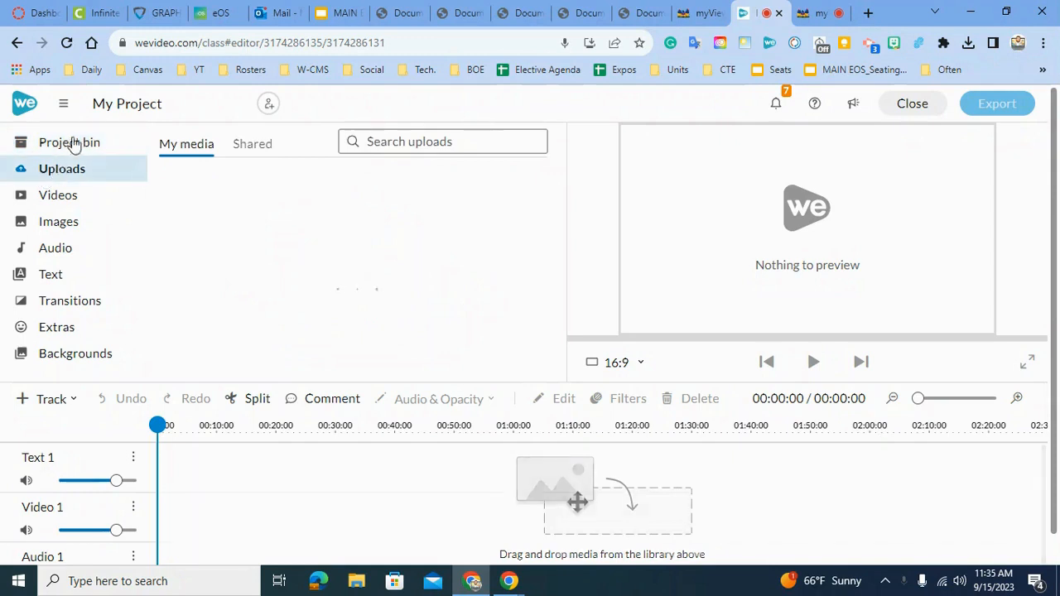
# Search the stock video library for "education".
pyautogui.click(66, 204)
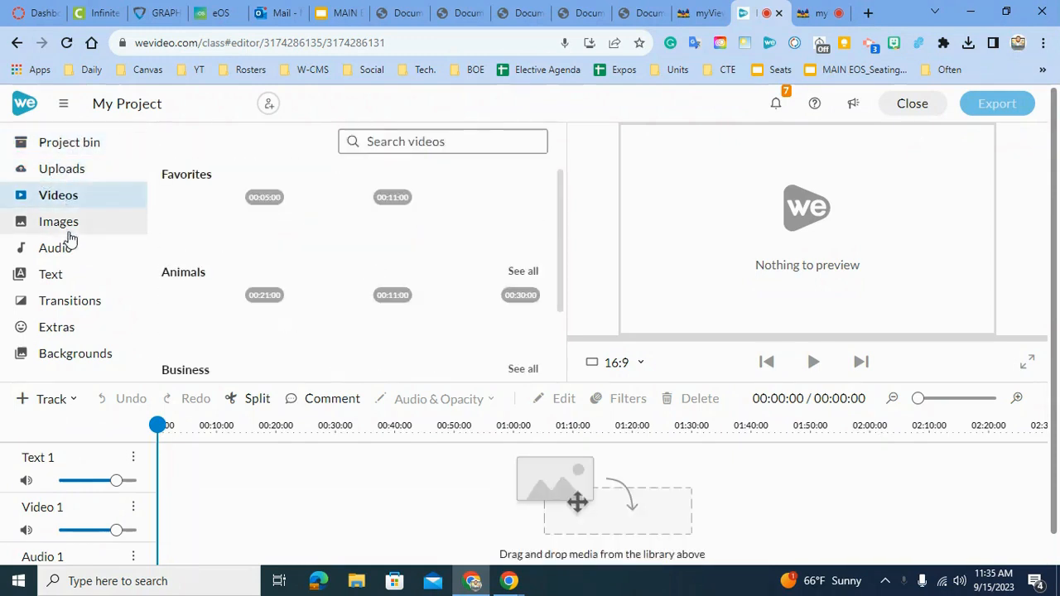
pyautogui.click(67, 225)
pyautogui.click(83, 200)
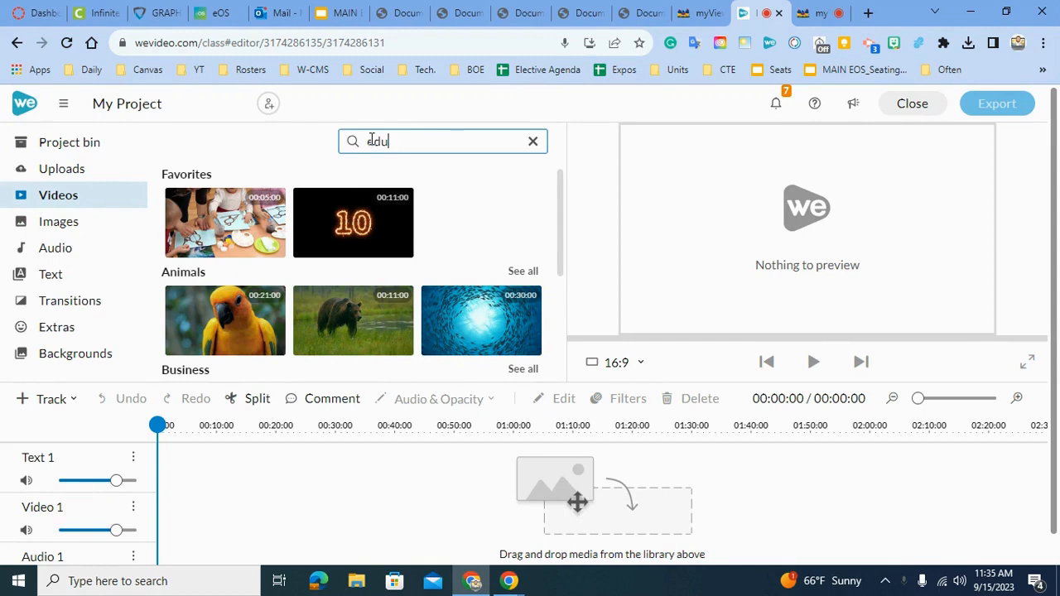
pyautogui.press('Return')
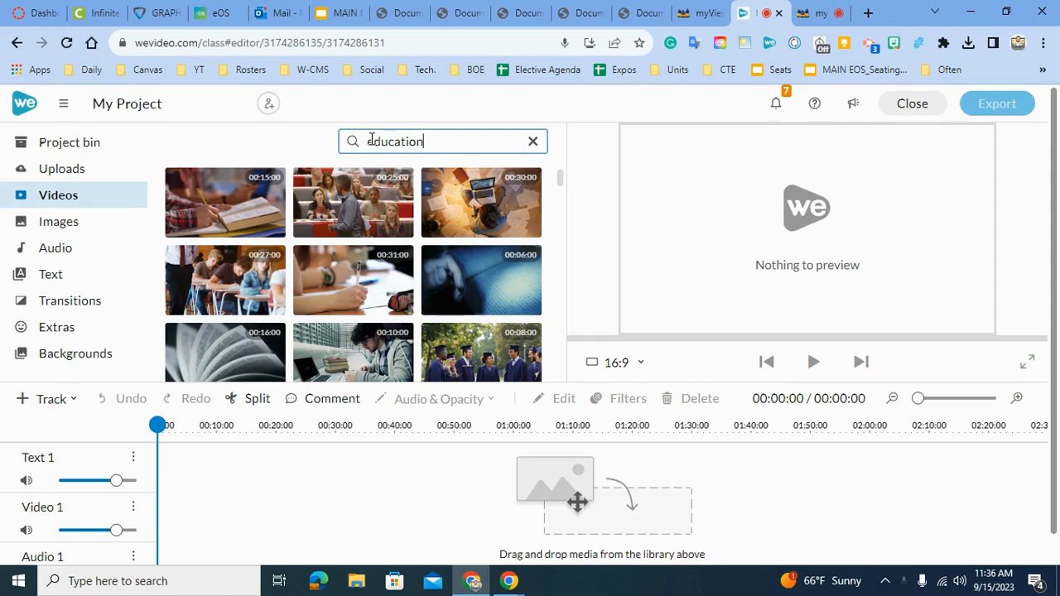
# Preview the 15-second clip of a student writing beside an open book and place it at the start of the Video 1 track.
pyautogui.click(238, 199)
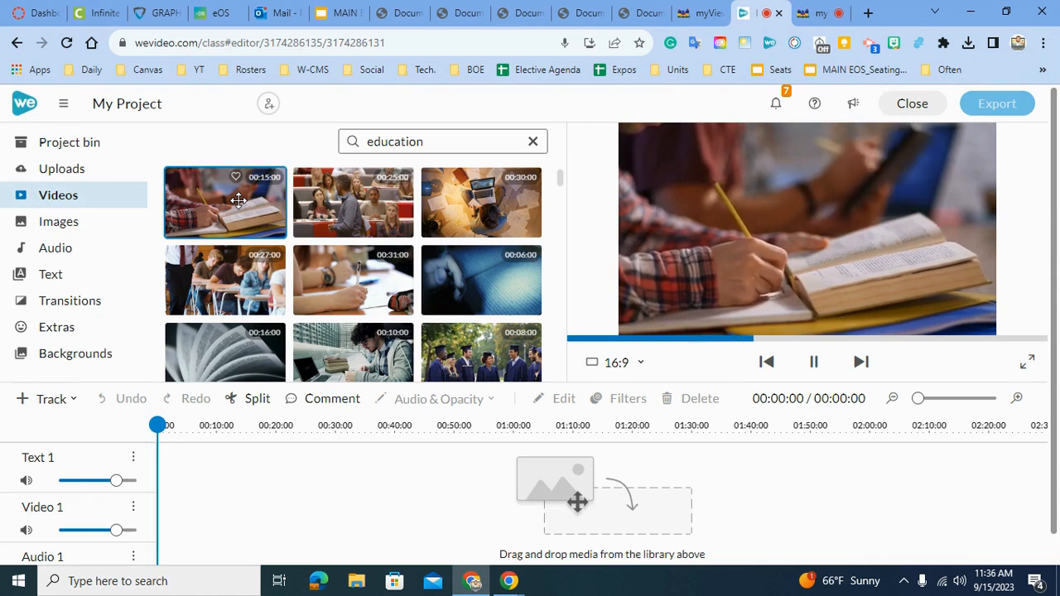
pyautogui.moveTo(239, 382); pyautogui.dragTo(249, 366)
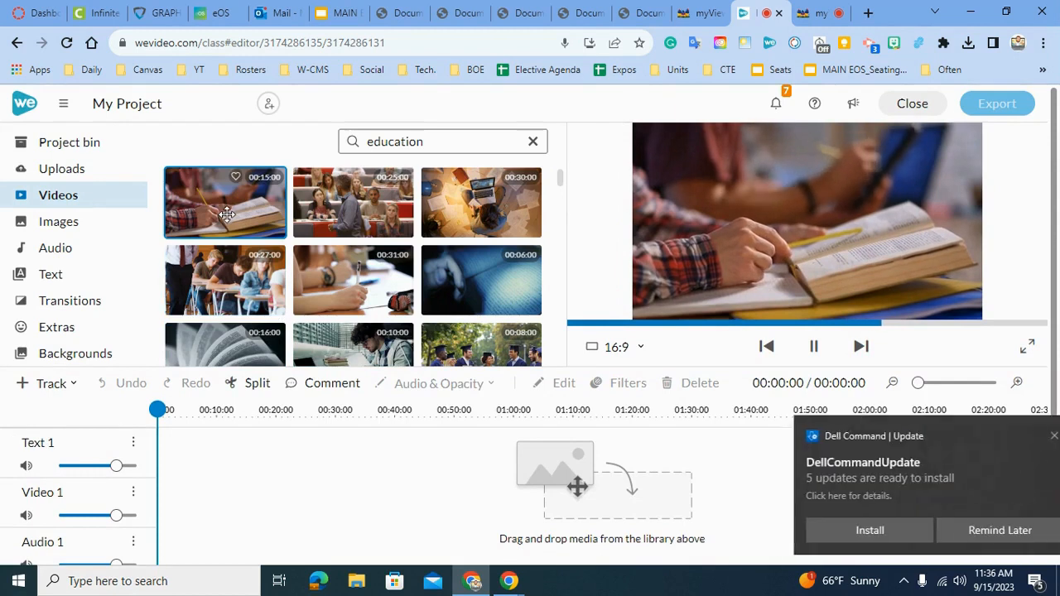
pyautogui.moveTo(273, 318); pyautogui.dragTo(177, 502)
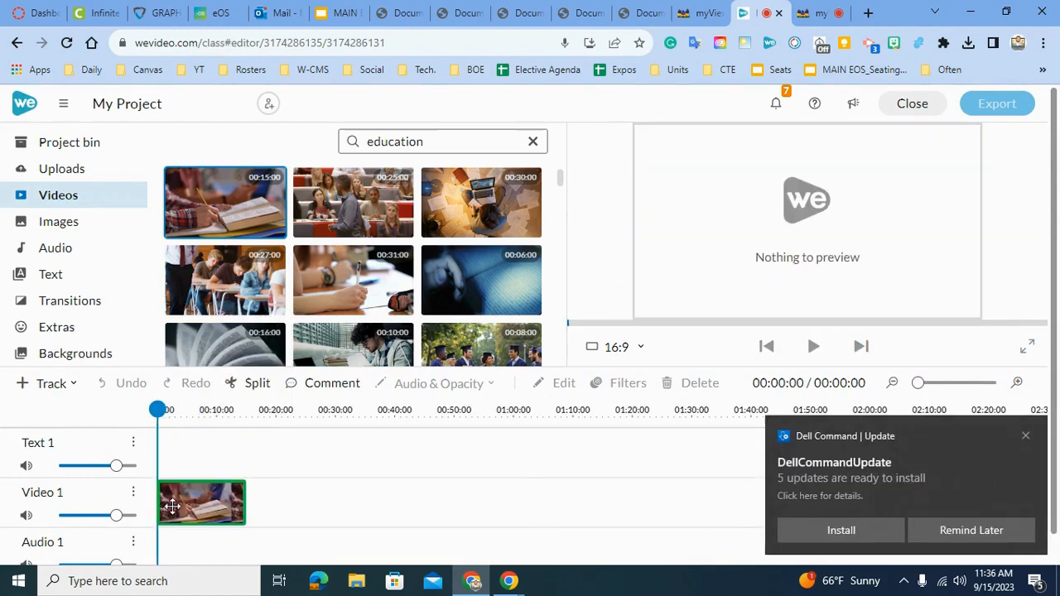
pyautogui.click(1025, 436)
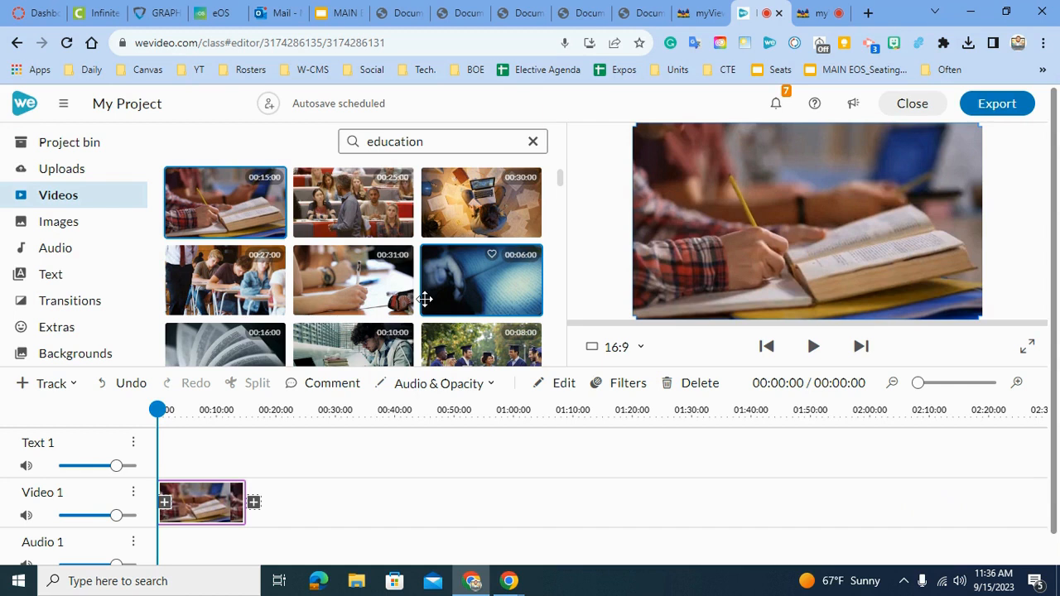
# Return to the stock videos from the uploads, search again for "education" and preview the first clip.
pyautogui.click(75, 171)
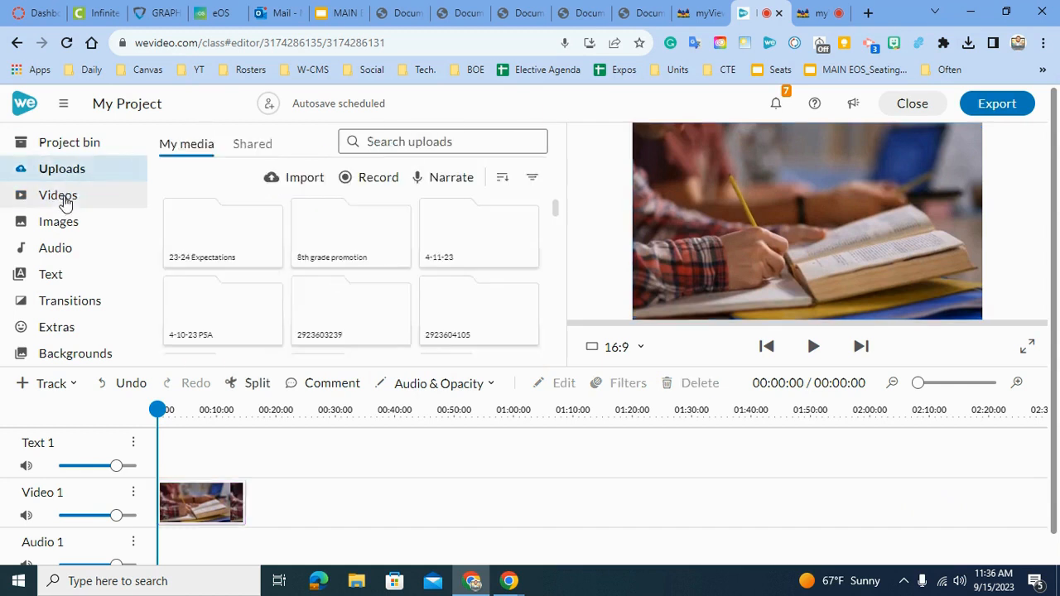
pyautogui.click(64, 203)
pyautogui.click(402, 136)
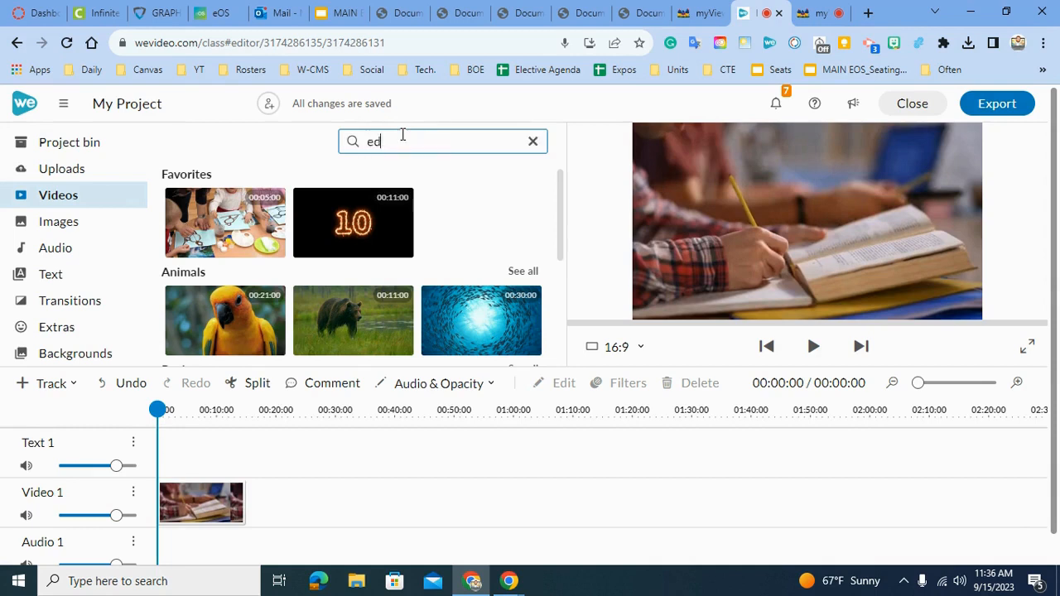
pyautogui.press('Return')
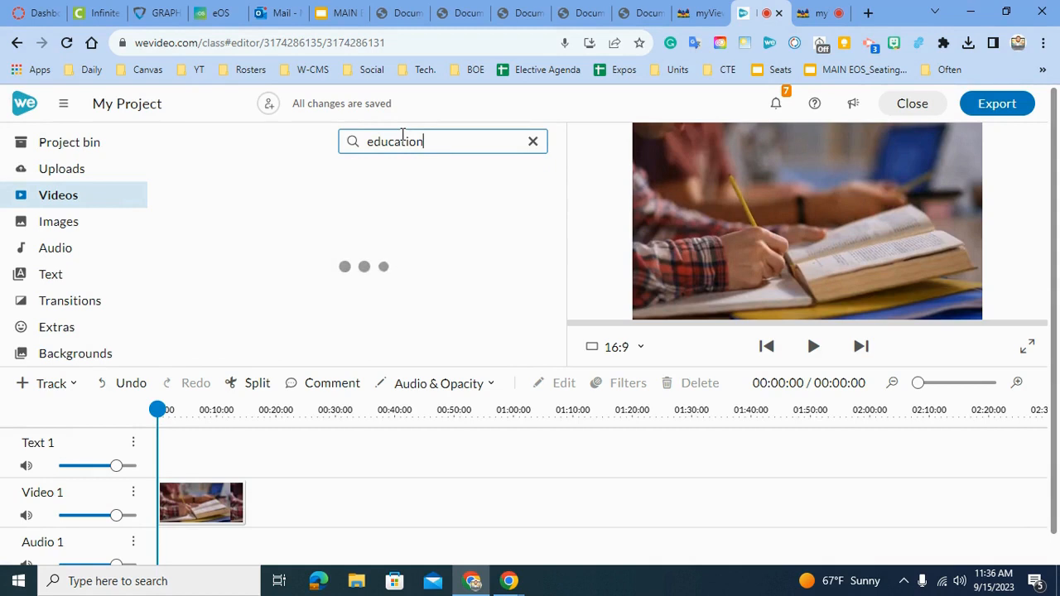
pyautogui.click(232, 222)
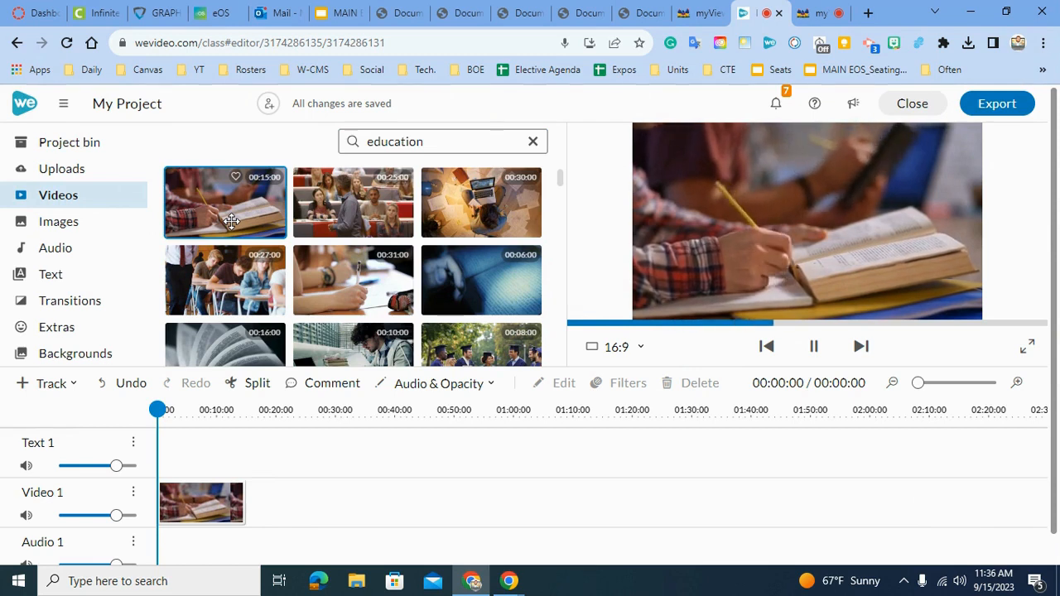
# Search the stock videos for "technology" and place the first 15-second clip directly after the book clip on Video 1.
pyautogui.click(449, 147)
pyautogui.press('BackSpace')
pyautogui.press('BackSpace')
pyautogui.press('BackSpace')
pyautogui.press('BackSpace')
pyautogui.press('BackSpace')
pyautogui.press('BackSpace')
pyautogui.press('BackSpace')
pyautogui.press('BackSpace')
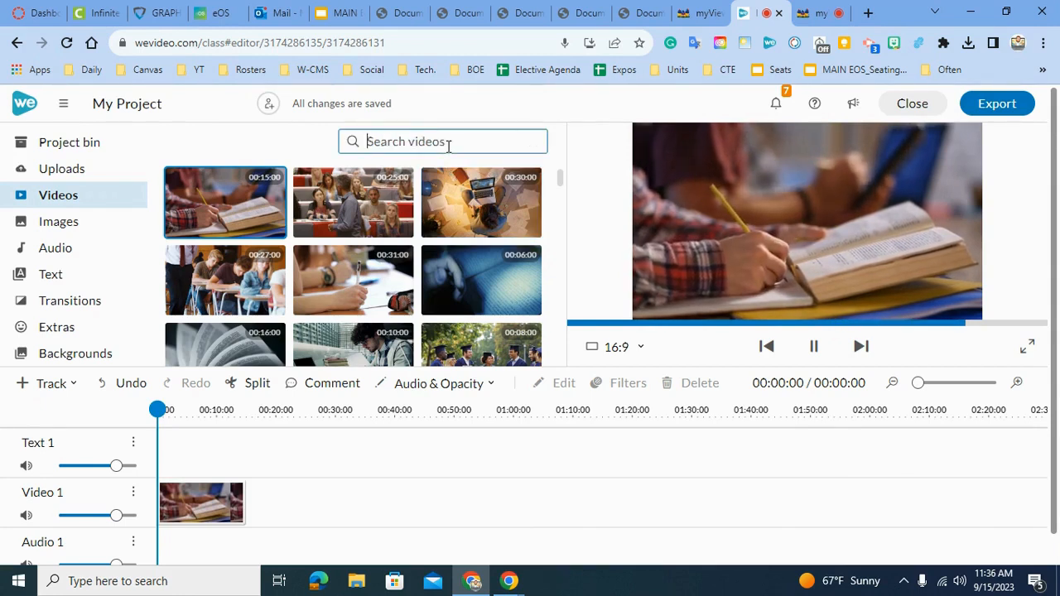
pyautogui.write('technology')
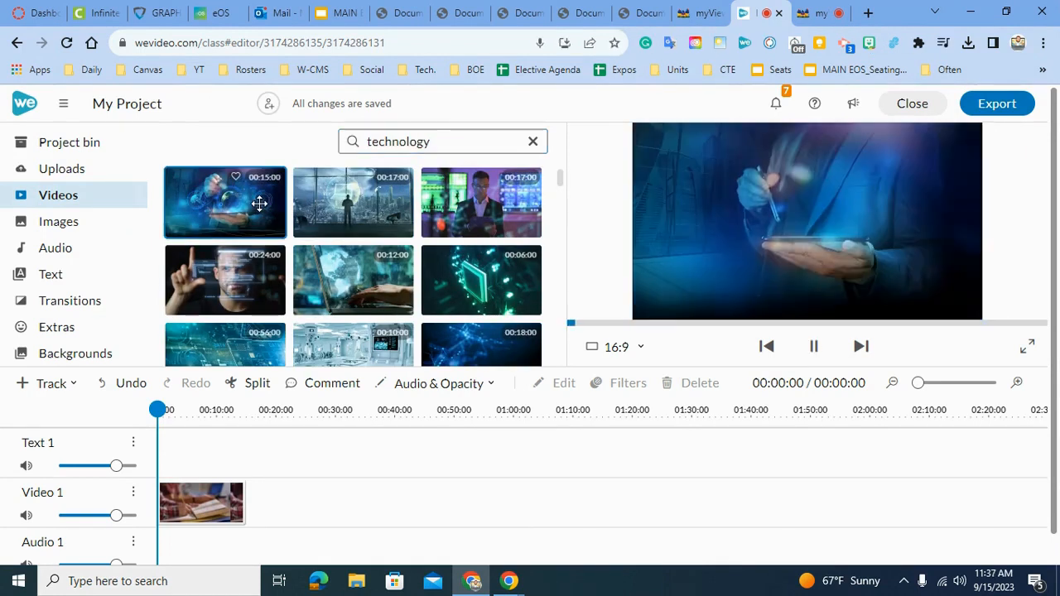
pyautogui.moveTo(240, 202); pyautogui.dragTo(266, 498)
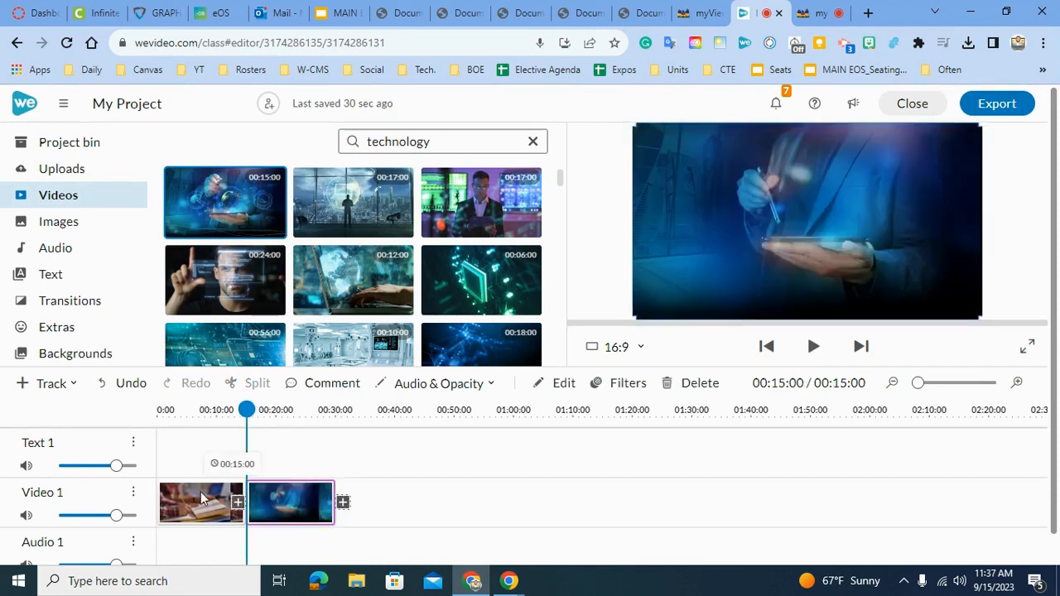
# Play the timeline from the start to review the book clip and find where to cut it.
pyautogui.click(206, 495)
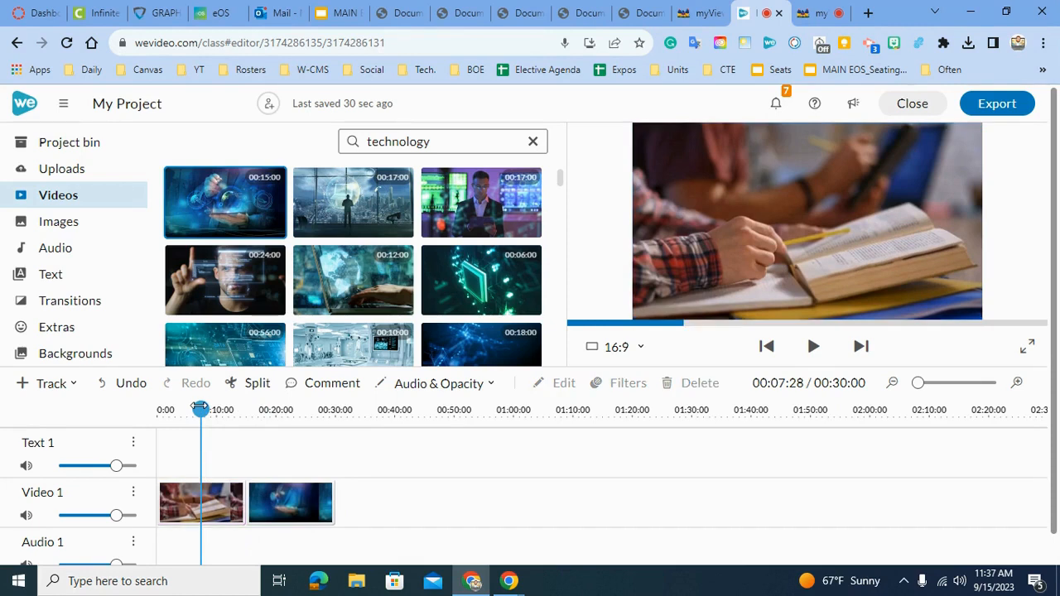
pyautogui.moveTo(199, 410); pyautogui.dragTo(147, 412)
pyautogui.press('space')
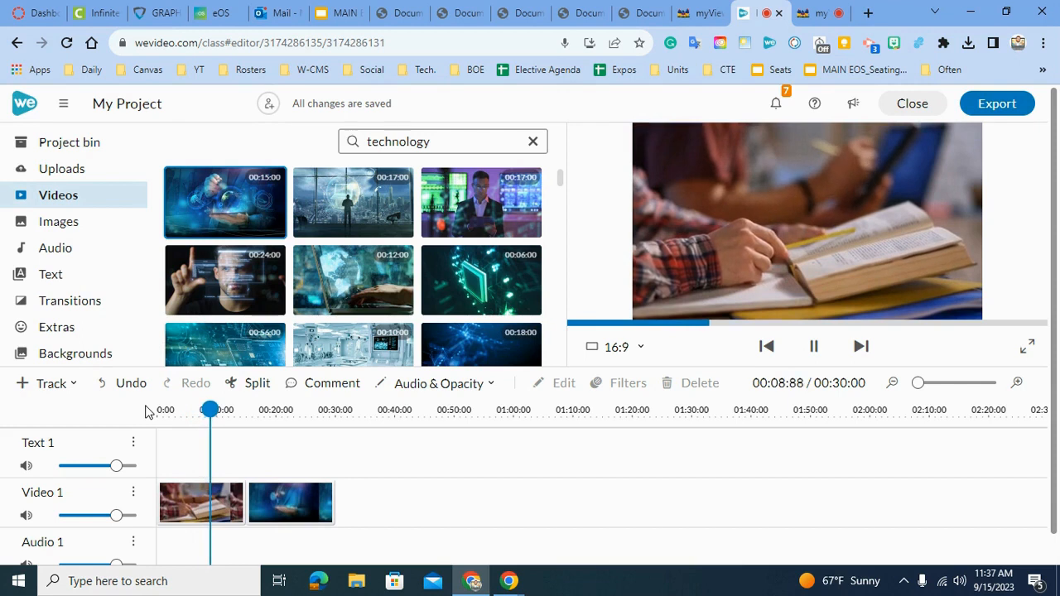
pyautogui.press('space')
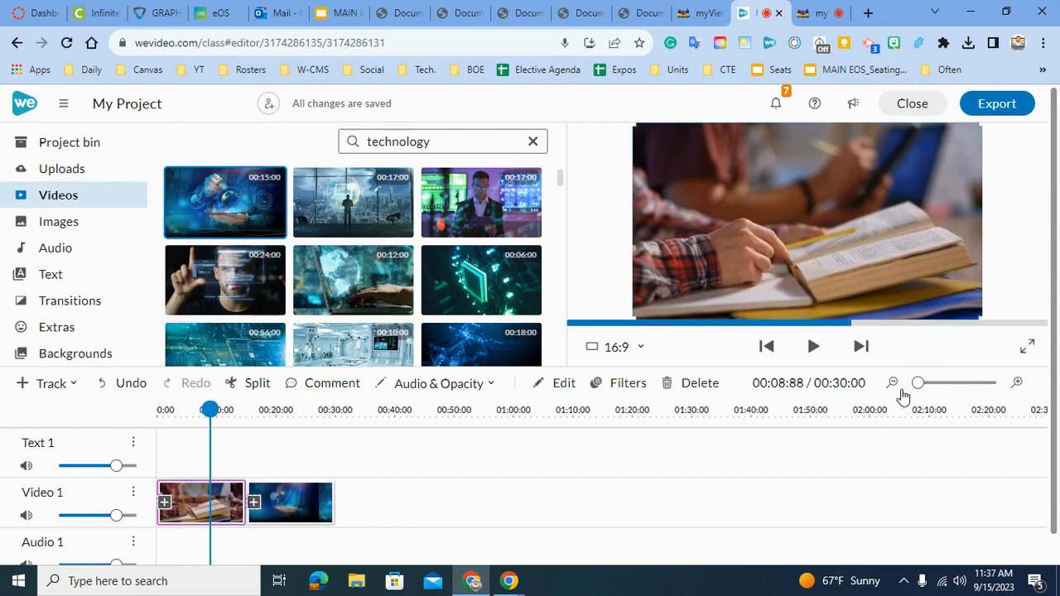
# Split the book clip at about 00:07:12, delete its second part, and close the gap with the technology clip.
pyautogui.click(1015, 386)
pyautogui.click(1015, 386)
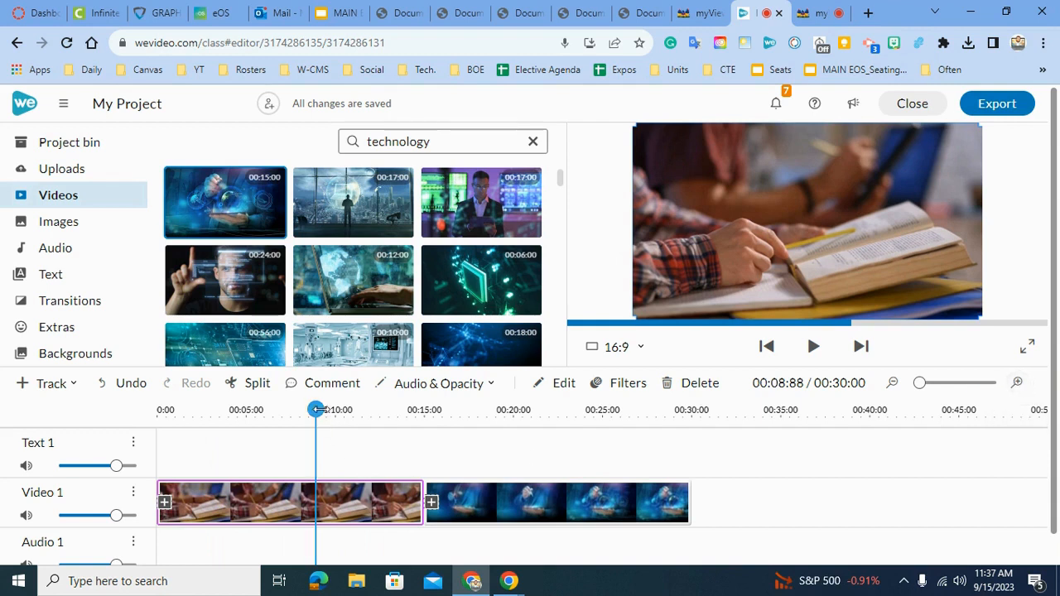
pyautogui.moveTo(317, 409); pyautogui.dragTo(287, 409)
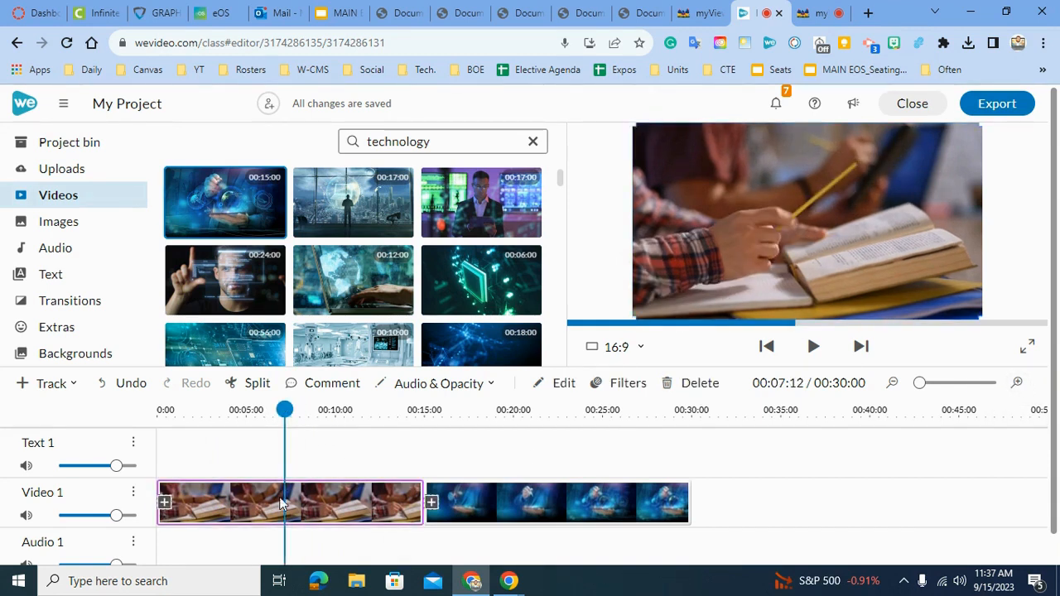
pyautogui.click(234, 383)
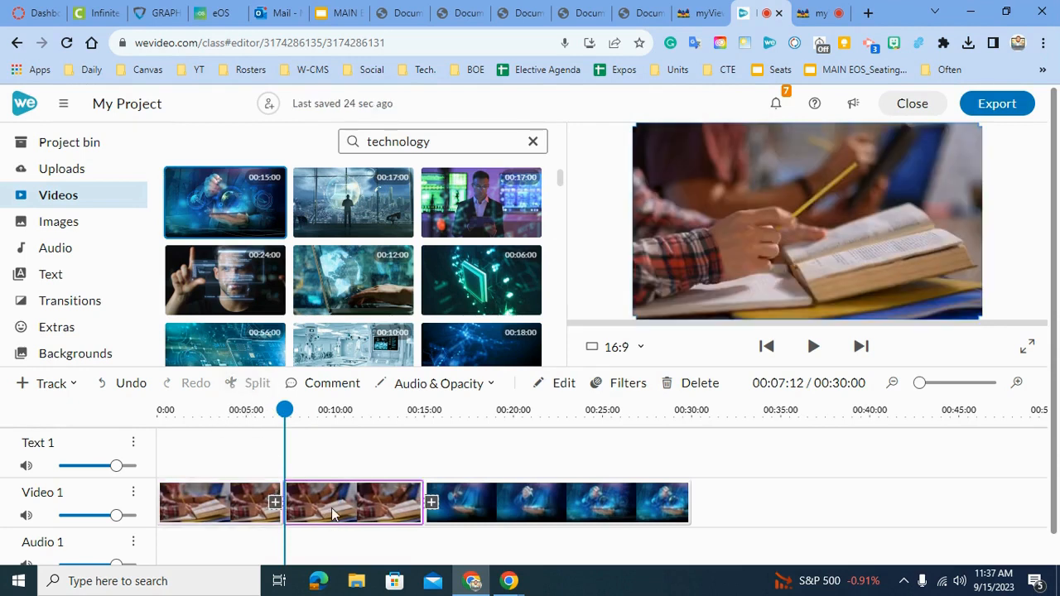
pyautogui.press('Delete')
pyautogui.click(485, 507)
pyautogui.moveTo(485, 507); pyautogui.dragTo(343, 511)
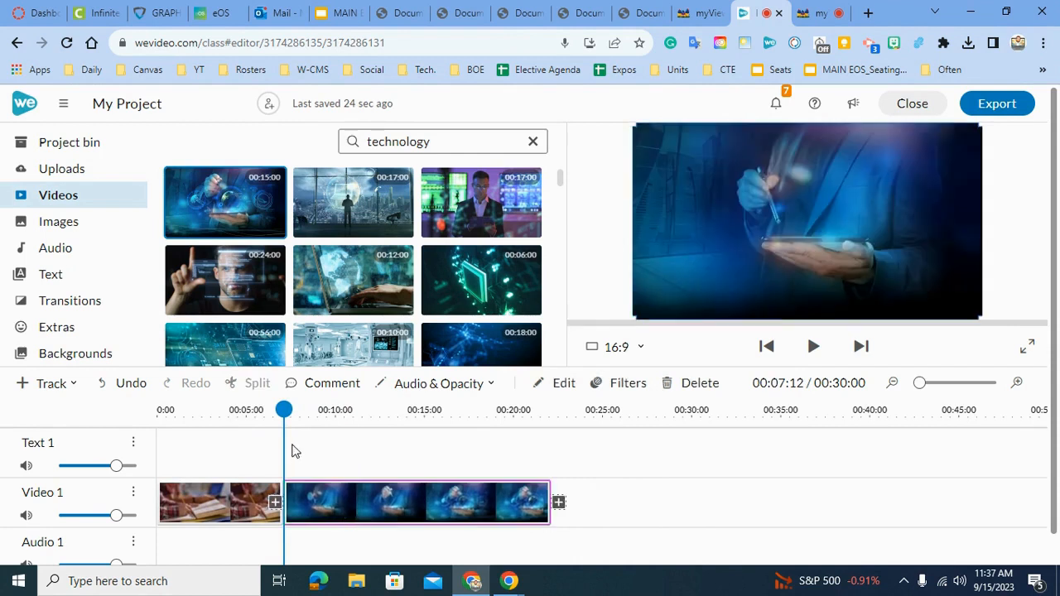
# Split the technology clip at about 00:14:36 on the timeline and delete the part after the cut.
pyautogui.moveTo(284, 414); pyautogui.dragTo(417, 441)
pyautogui.click(249, 382)
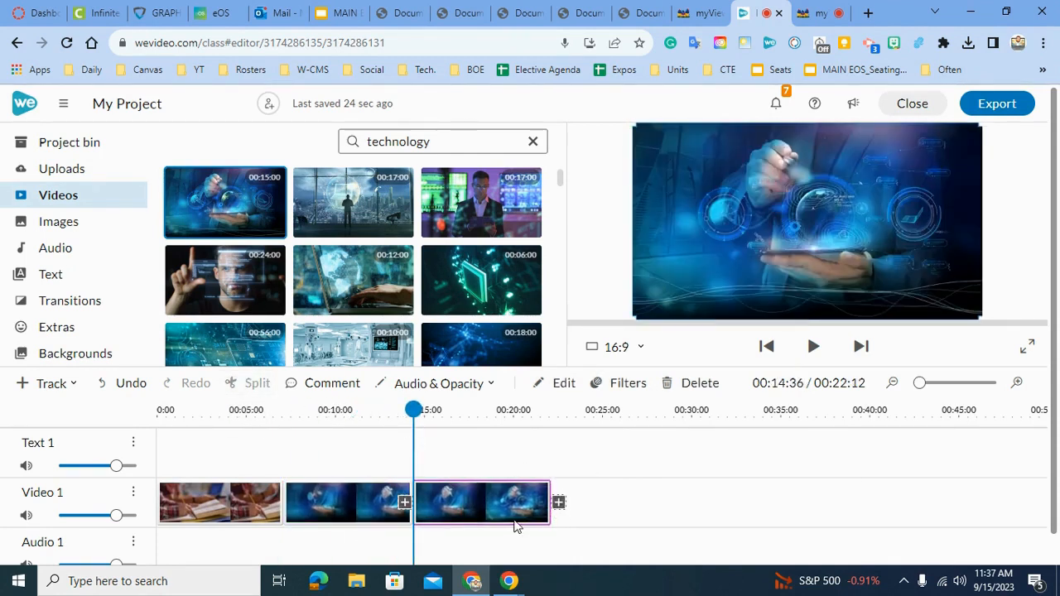
pyautogui.press('Delete')
# Play the edited timeline from the start, and replay the cut between the book and technology clips.
pyautogui.click(232, 437)
pyautogui.moveTo(232, 437); pyautogui.dragTo(19, 440)
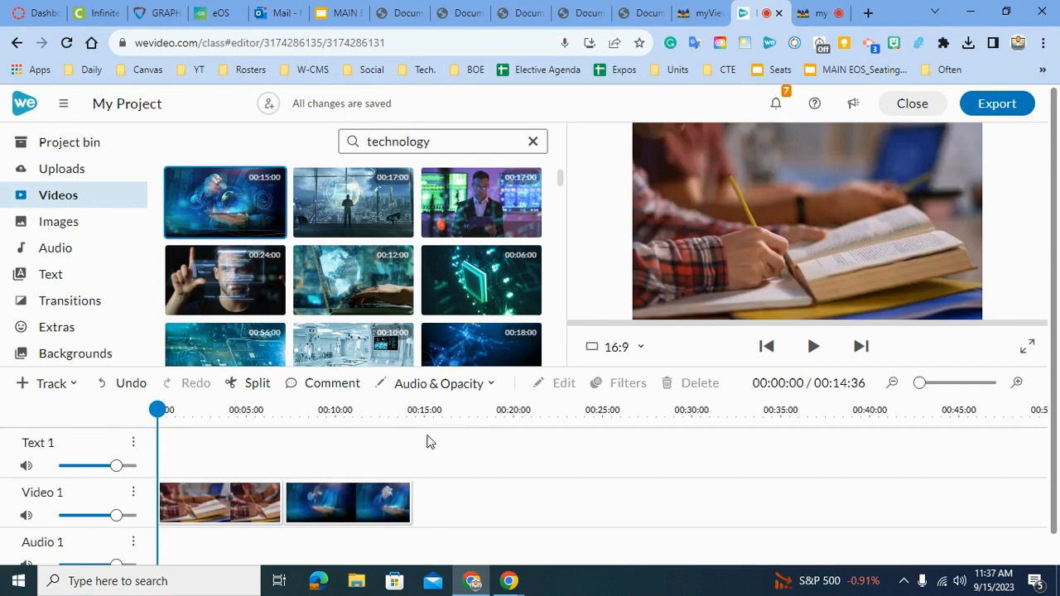
pyautogui.press('space')
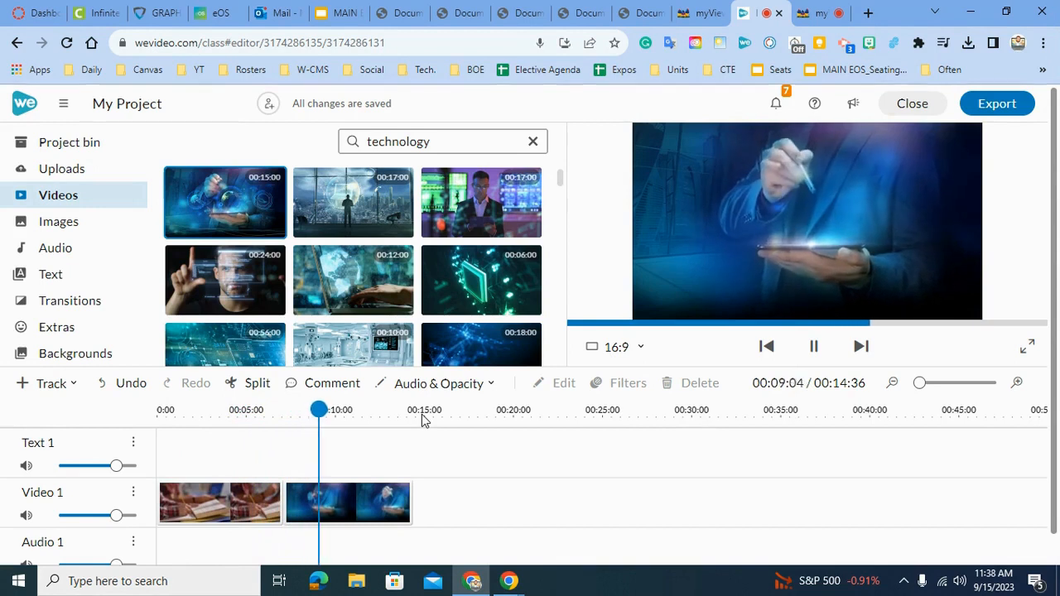
pyautogui.press('space')
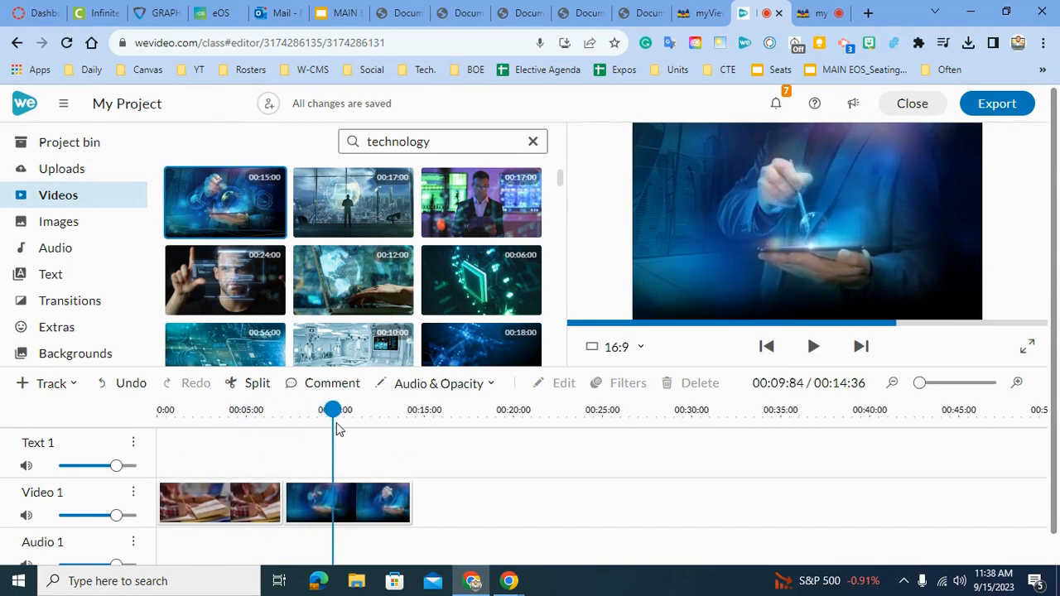
pyautogui.moveTo(332, 410); pyautogui.dragTo(267, 425)
pyautogui.press('space')
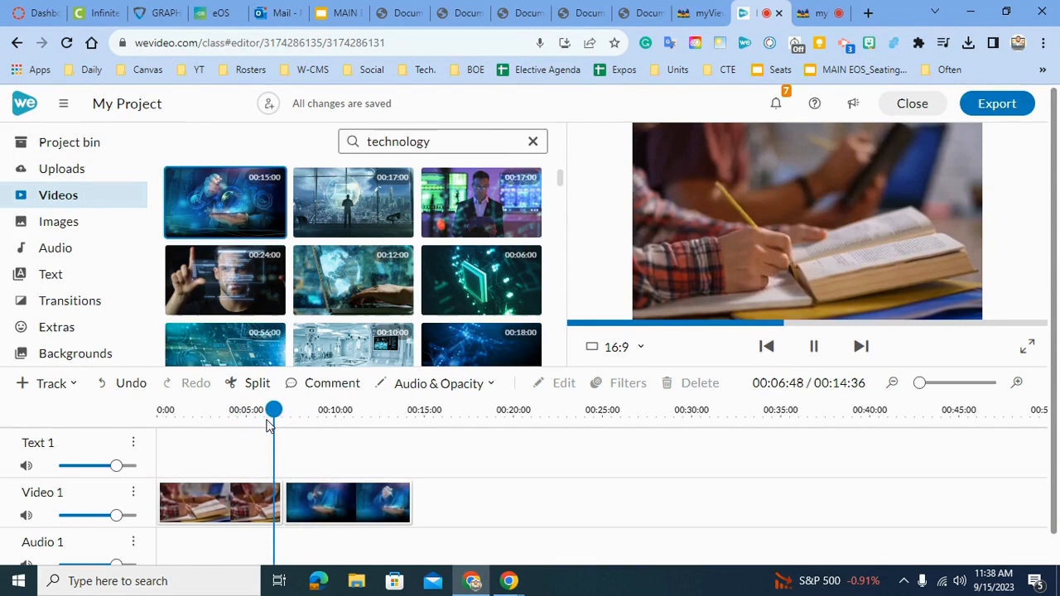
pyautogui.press('space')
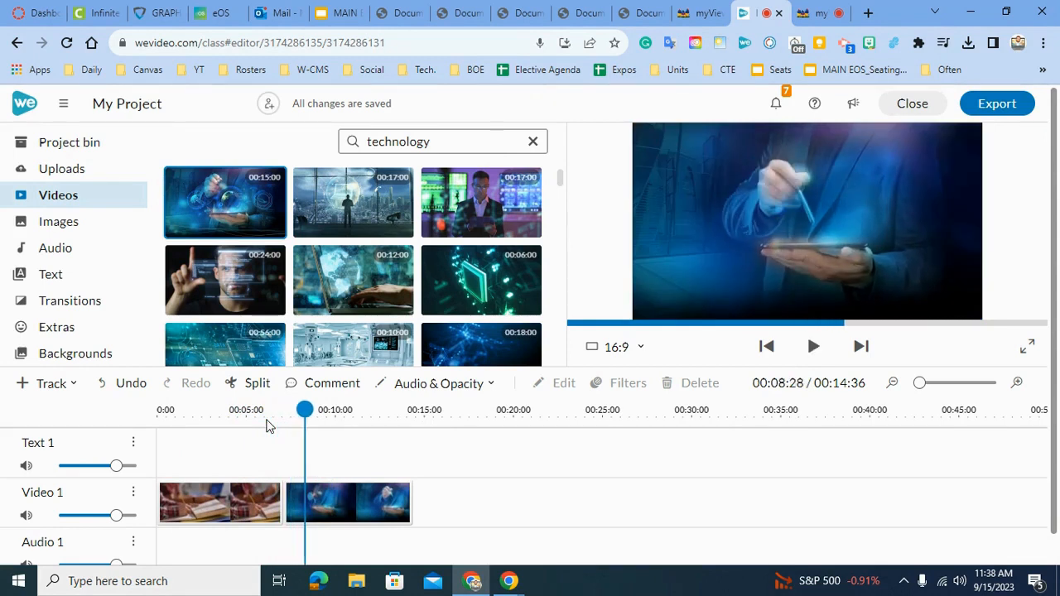
# Add a transition between the book clip and the technology clip and play it back.
pyautogui.click(308, 510)
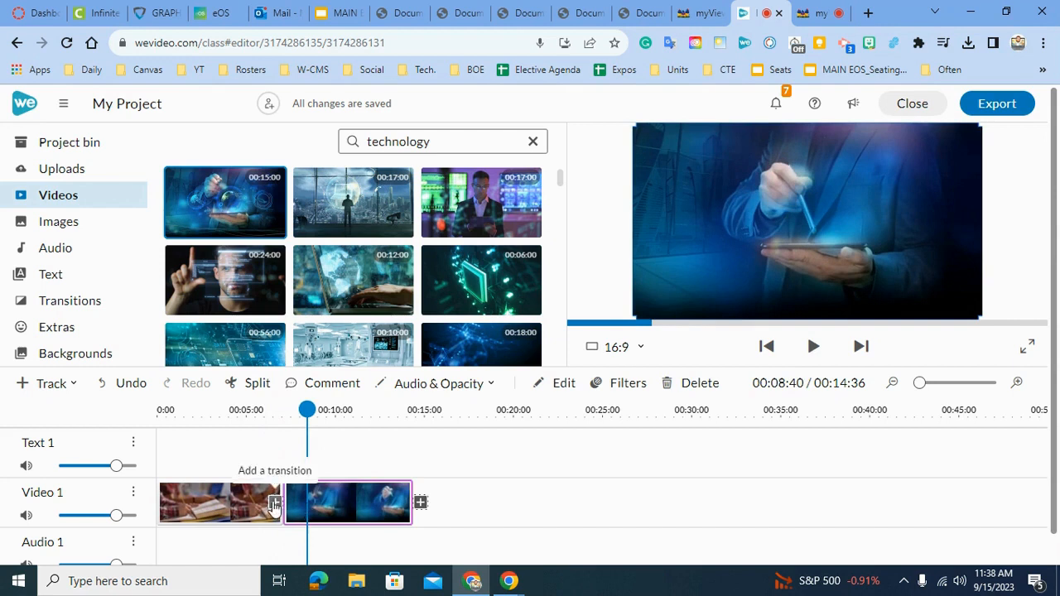
pyautogui.click(275, 506)
pyautogui.click(239, 423)
pyautogui.press('space')
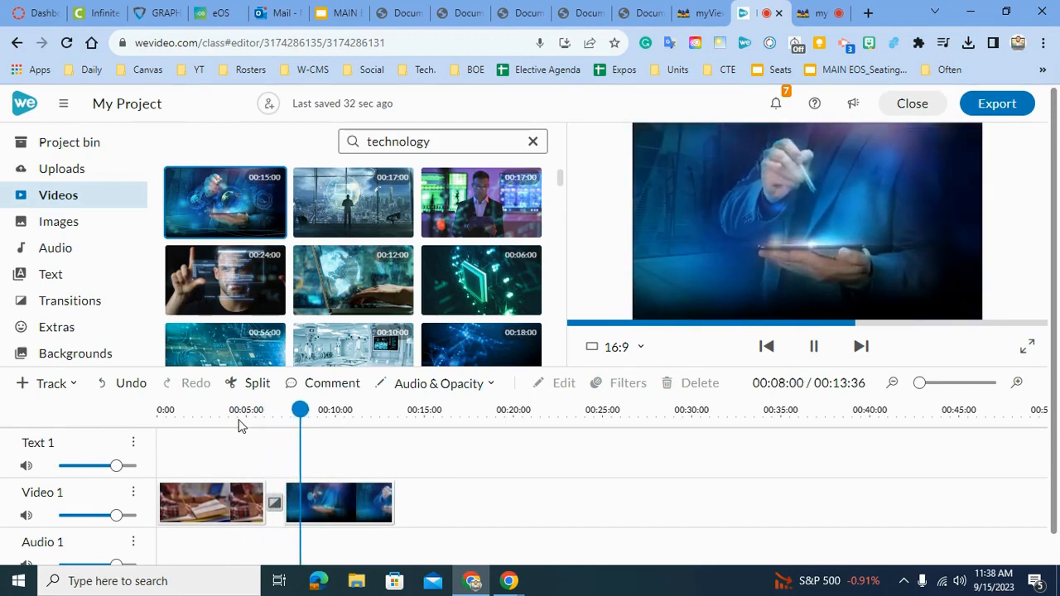
pyautogui.press('space')
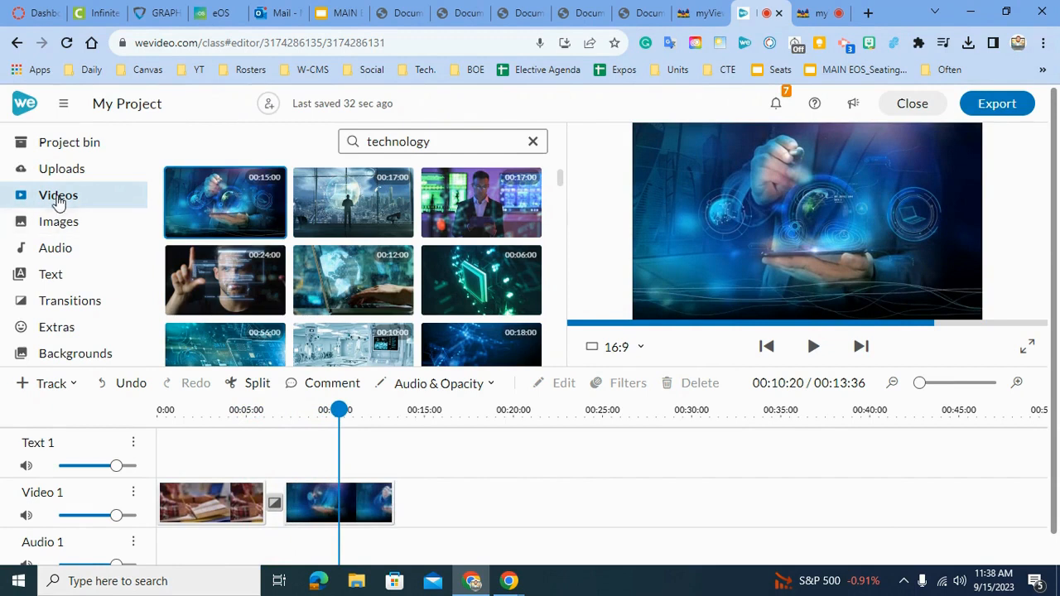
# Search the stock videos for "education" once more and preview the book clip.
pyautogui.doubleClick(403, 141)
pyautogui.press('BackSpace')
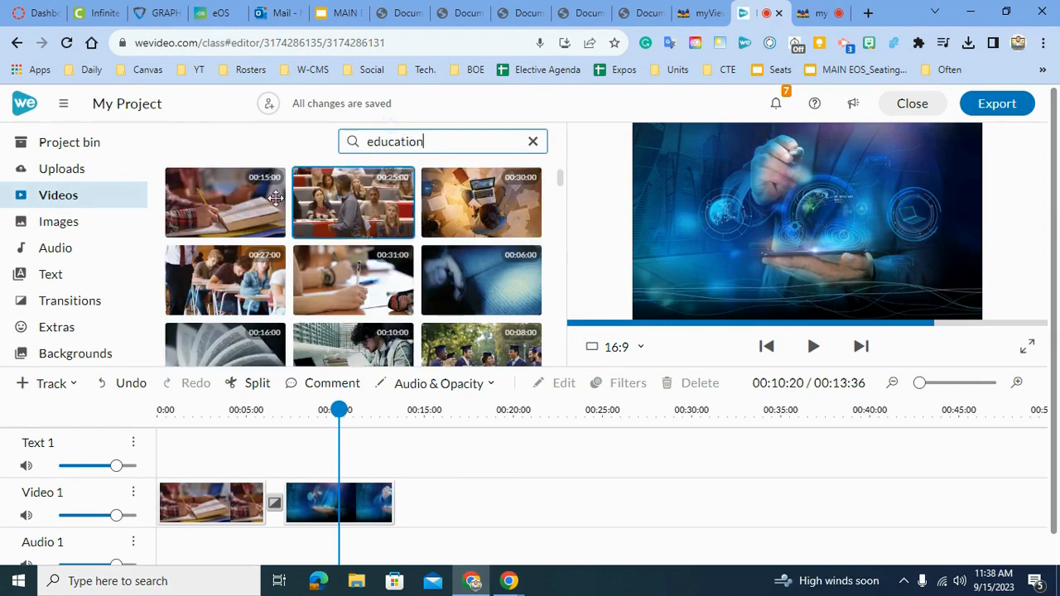
pyautogui.click(259, 203)
# Replace the video search with "technology" and preview the first resulting clip.
pyautogui.doubleClick(451, 143)
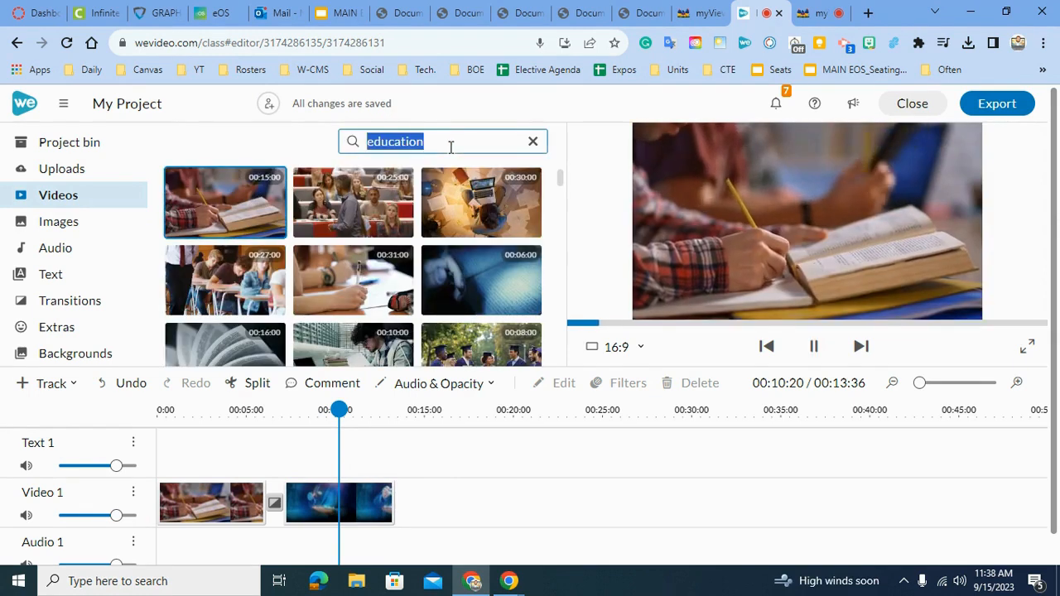
pyautogui.press('BackSpace')
pyautogui.write('technolg')
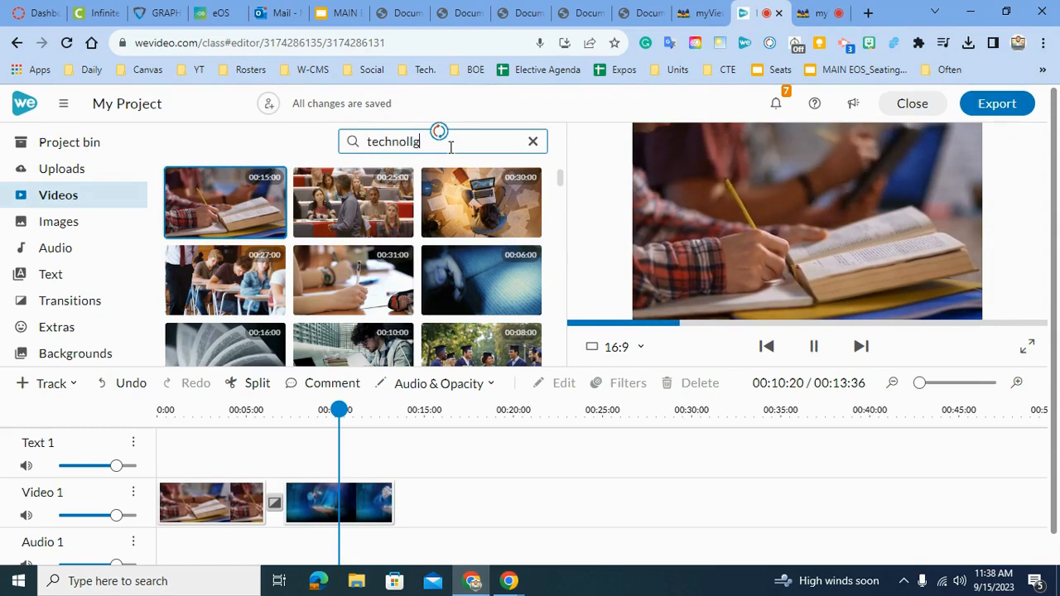
pyautogui.press('BackSpace')
pyautogui.write('ogy')
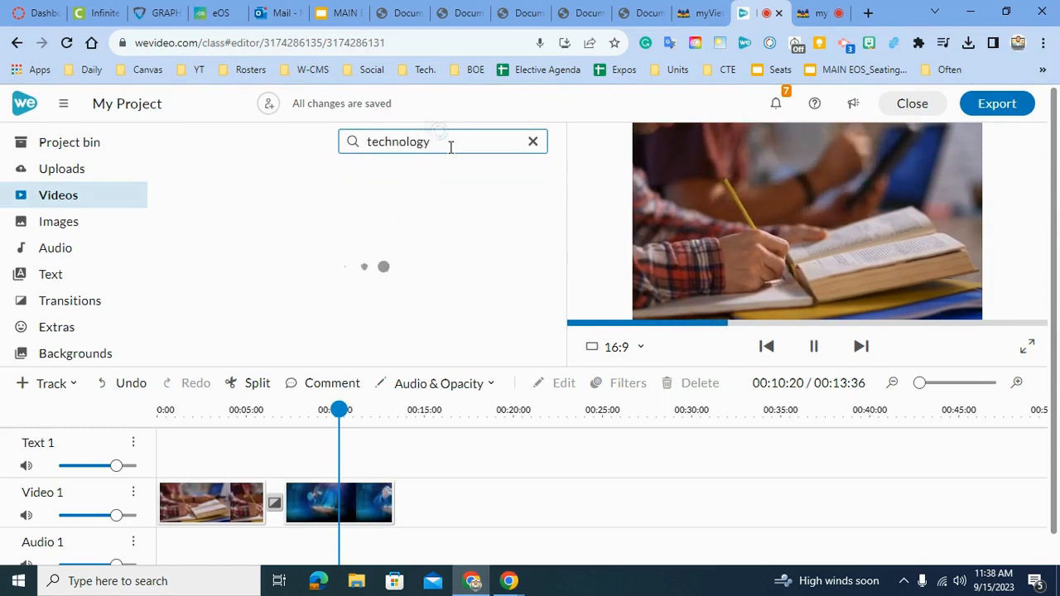
pyautogui.moveTo(259, 210)
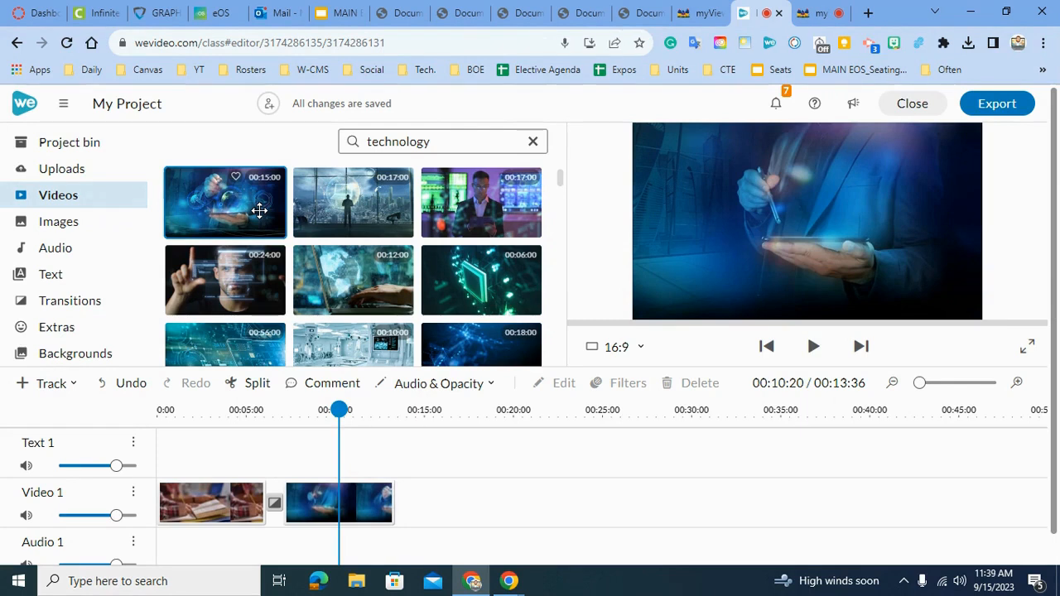
# Search the stock images for "students" and add the first result after the technology clip on the Video 1 track.
pyautogui.click(63, 222)
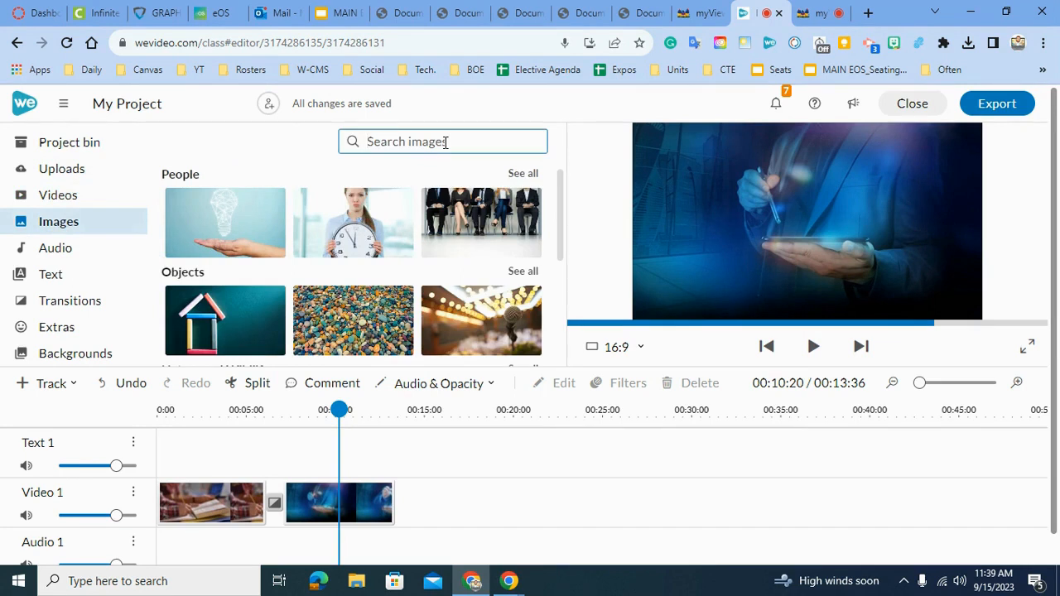
pyautogui.write('students')
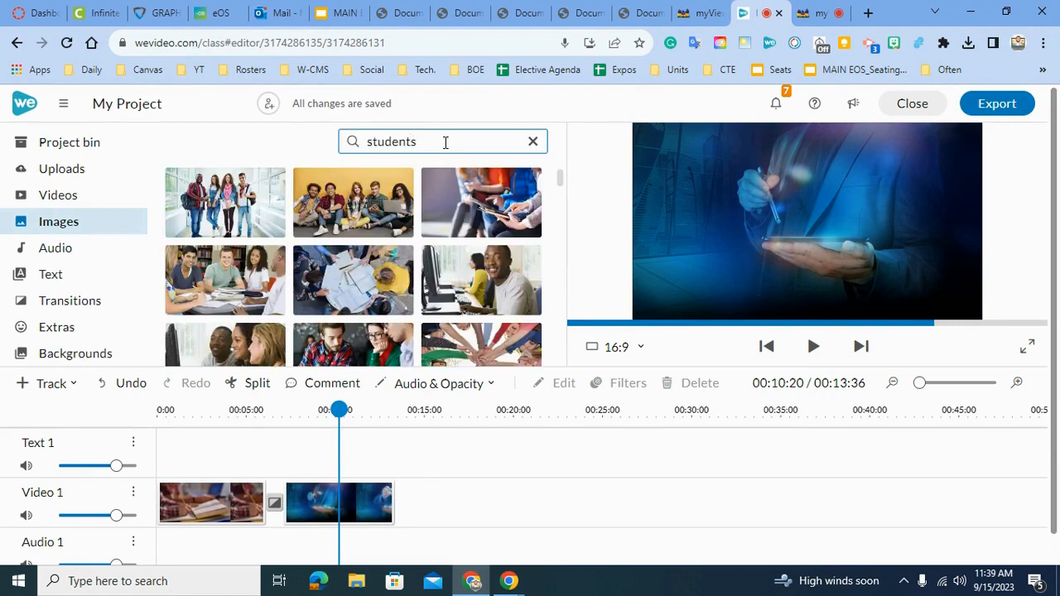
pyautogui.moveTo(230, 207); pyautogui.dragTo(421, 502)
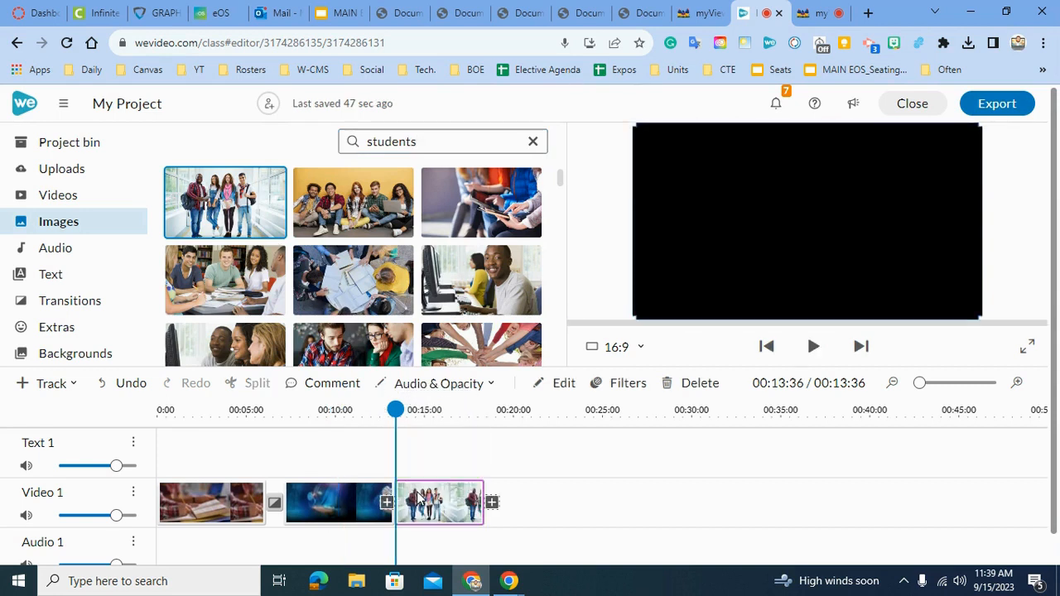
# Play back the students image on the timeline, and replay the cut between the technology clip and that image.
pyautogui.press('space')
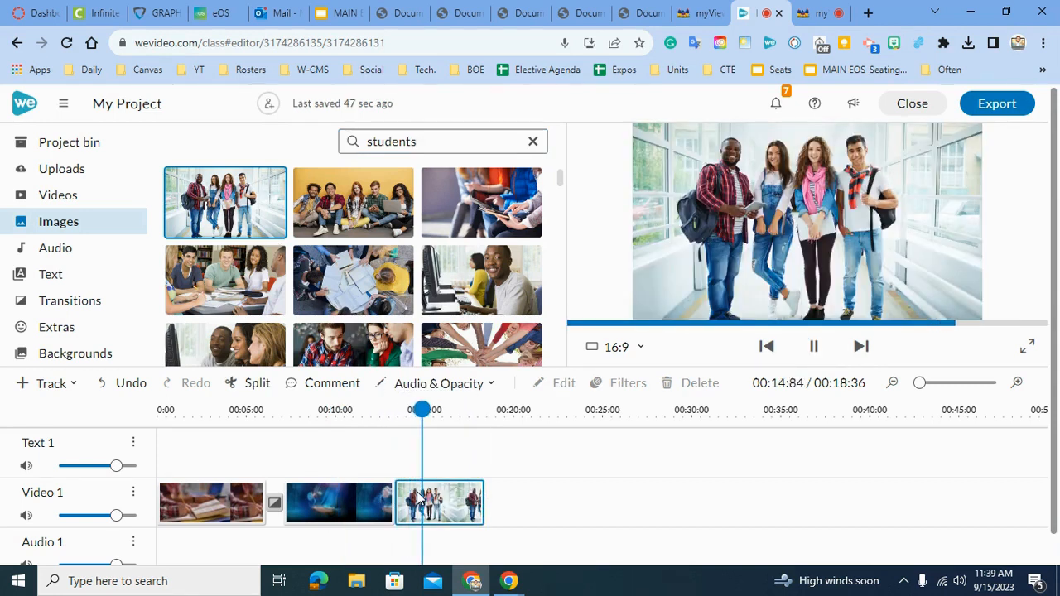
pyautogui.click(420, 501)
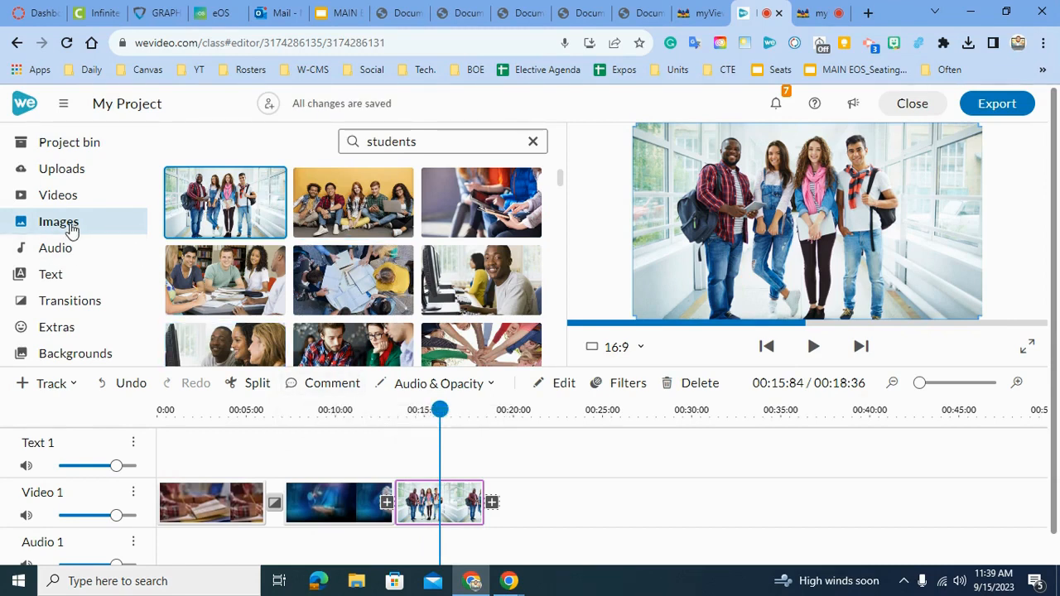
pyautogui.moveTo(282, 185)
pyautogui.press('space')
pyautogui.click(386, 410)
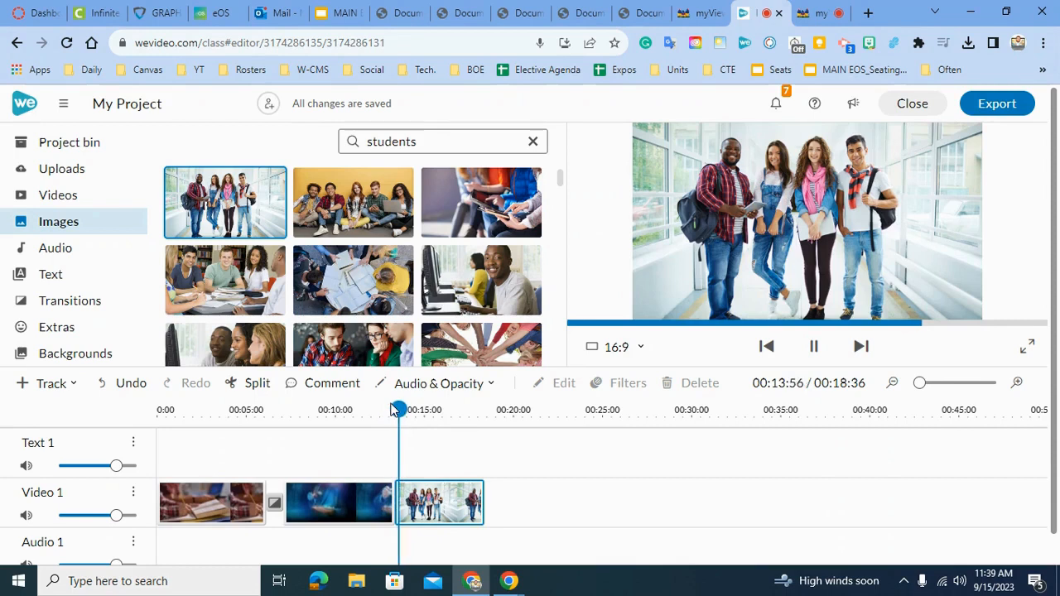
pyautogui.press('space')
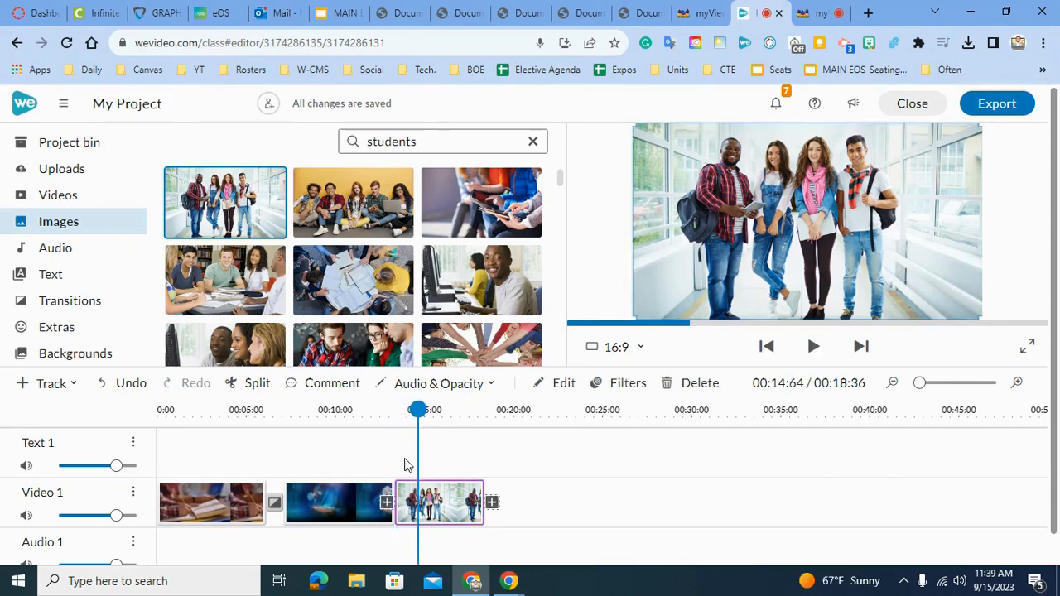
# Add a transition between the technology clip and the students image and play it back.
pyautogui.click(386, 503)
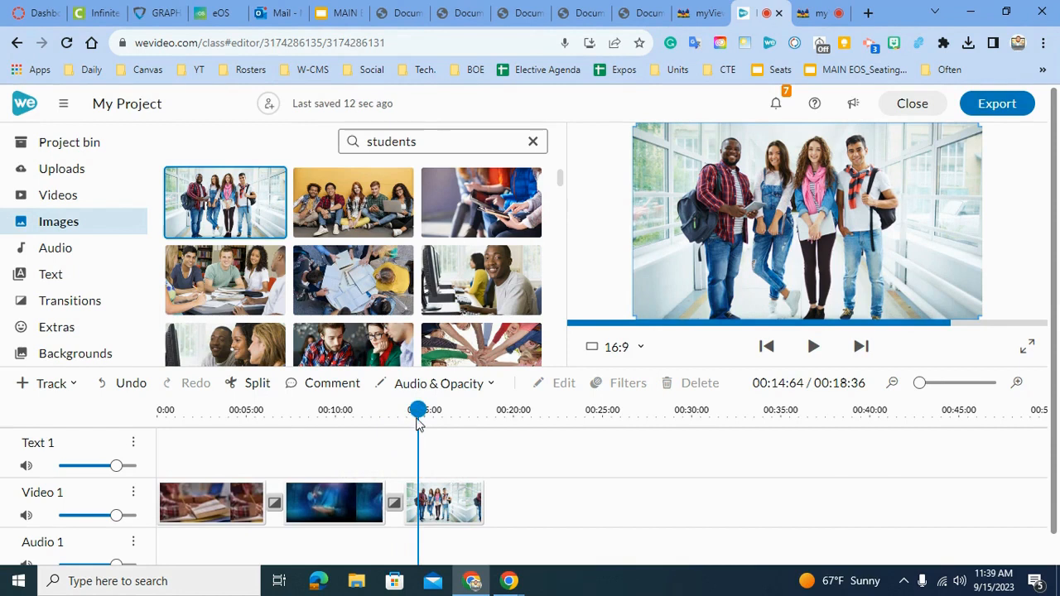
pyautogui.moveTo(418, 422); pyautogui.dragTo(342, 426)
pyautogui.press('space')
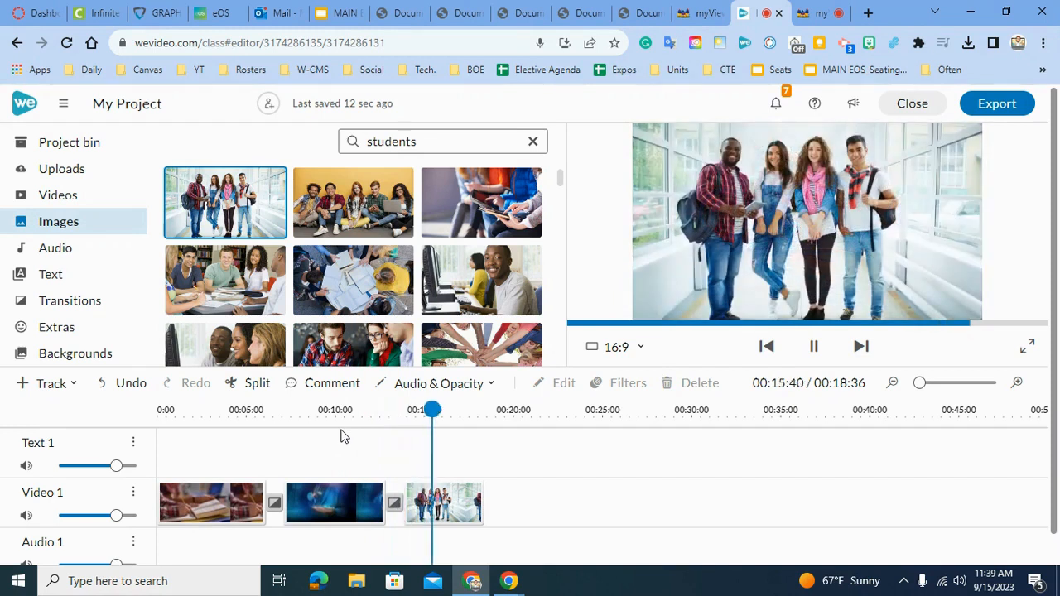
pyautogui.press('space')
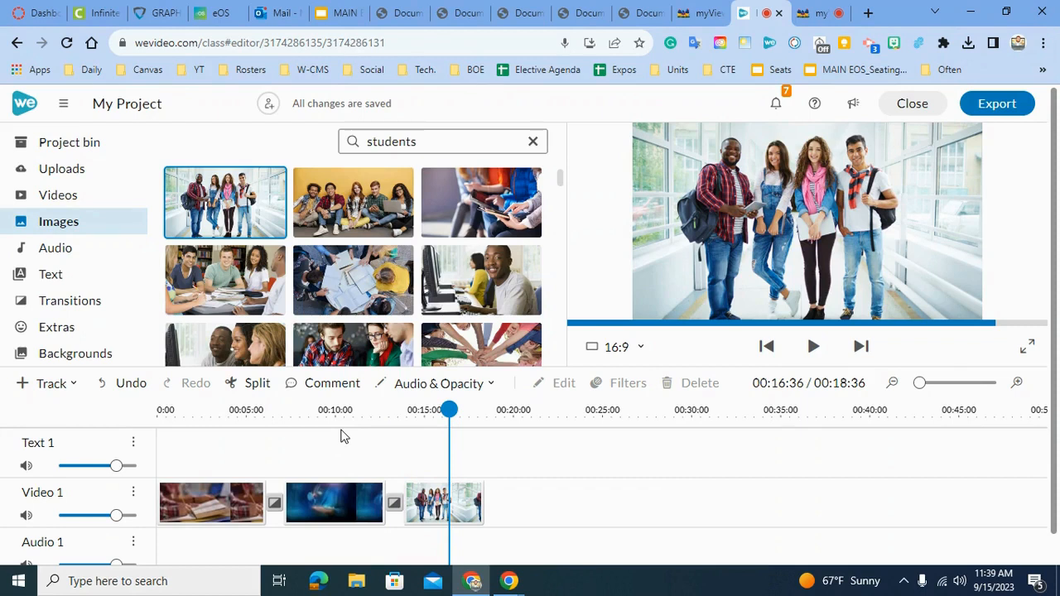
# Add the plain "Sample text" title at the start of the Text 1 track and play it over the book clip.
pyautogui.moveTo(443, 424); pyautogui.dragTo(100, 422)
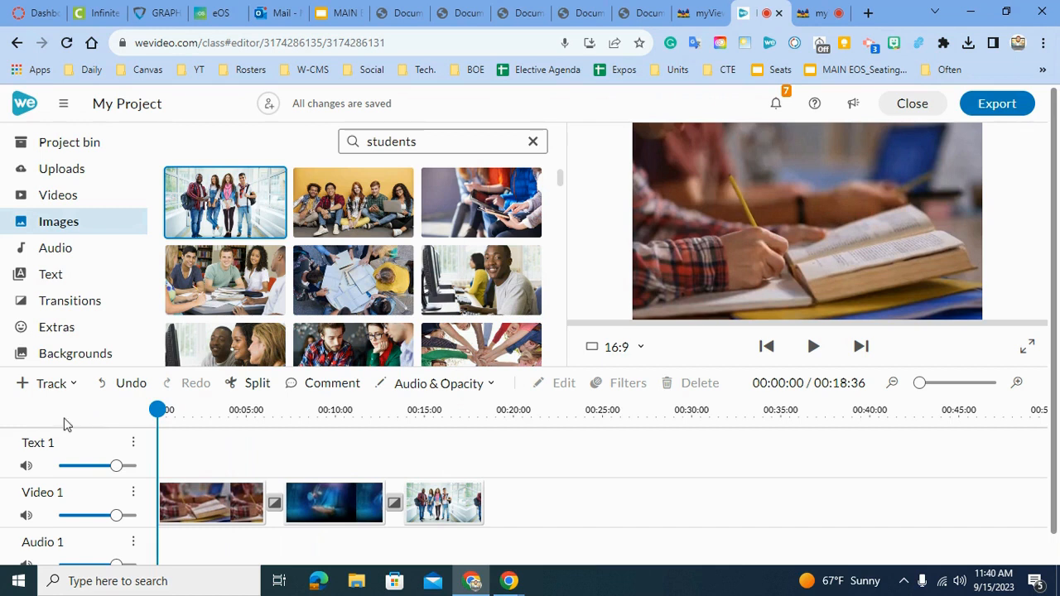
pyautogui.click(55, 274)
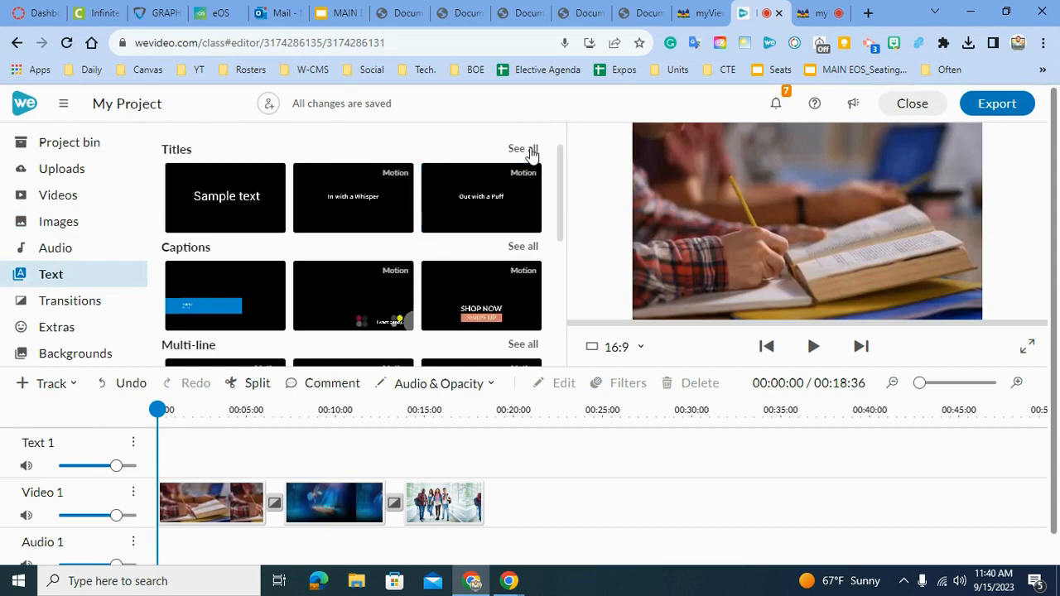
pyautogui.click(531, 150)
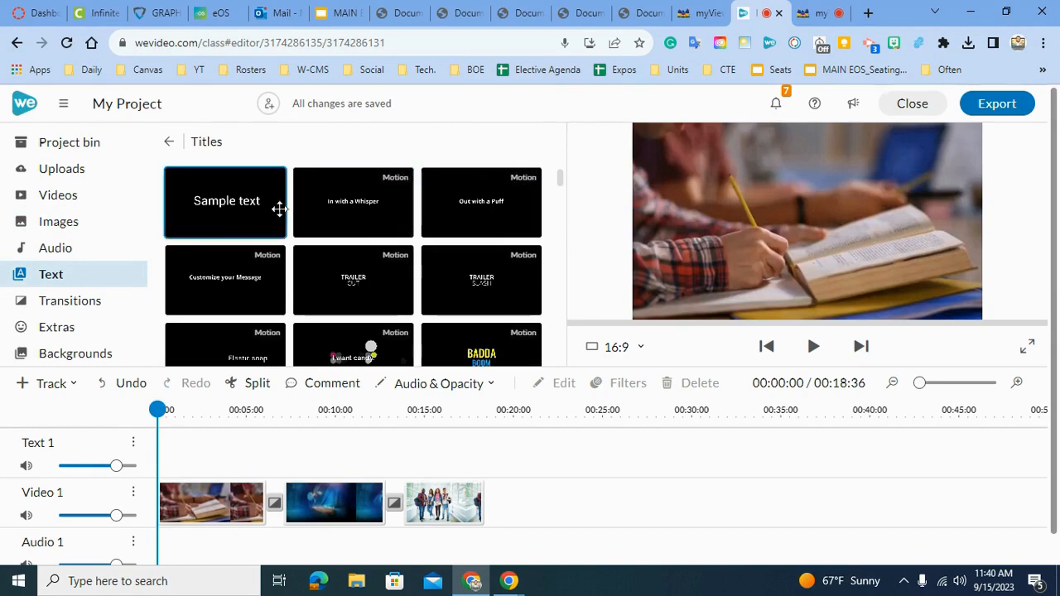
pyautogui.moveTo(247, 209); pyautogui.dragTo(178, 435)
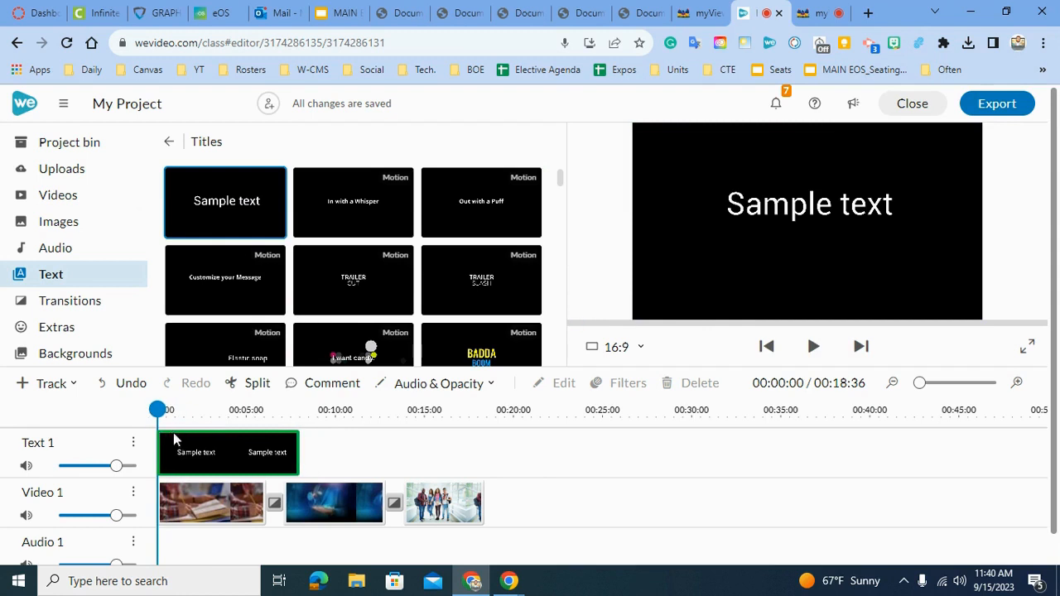
pyautogui.press('space')
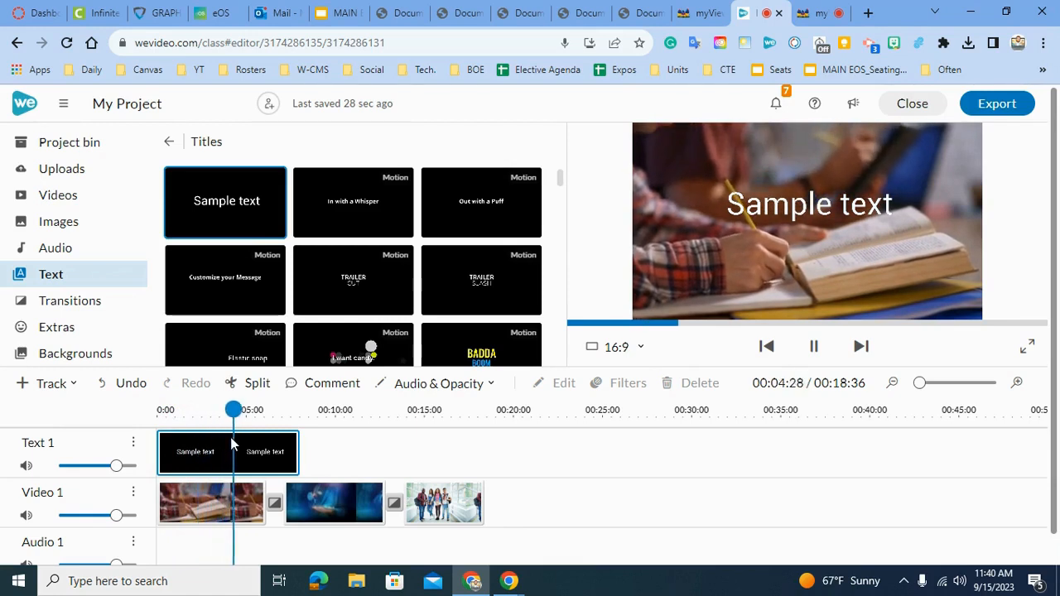
pyautogui.click(231, 445)
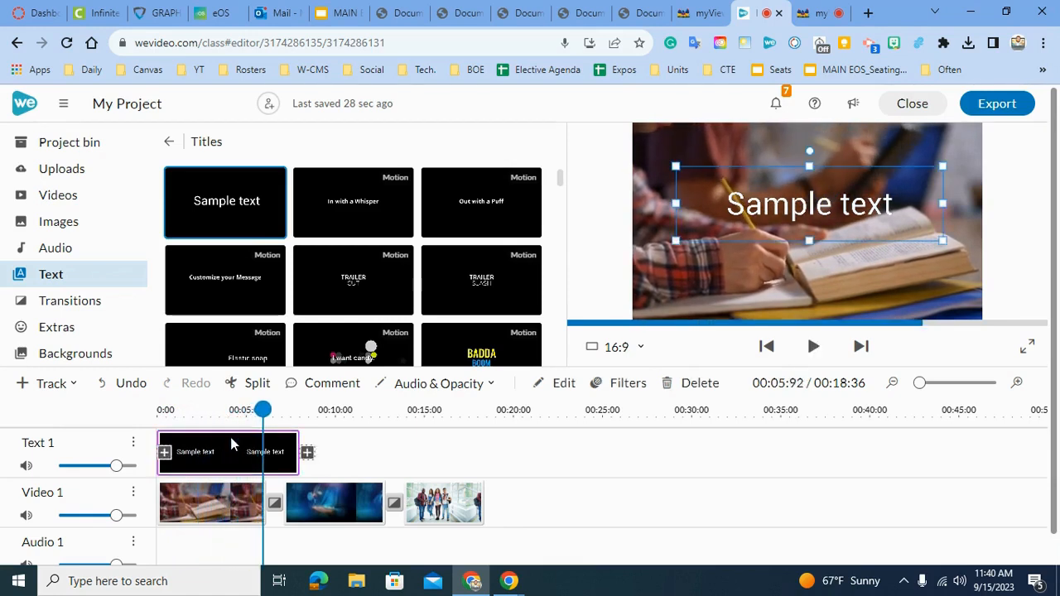
# Shorten the title to end together with the book clip and play it back from the start.
pyautogui.click(224, 507)
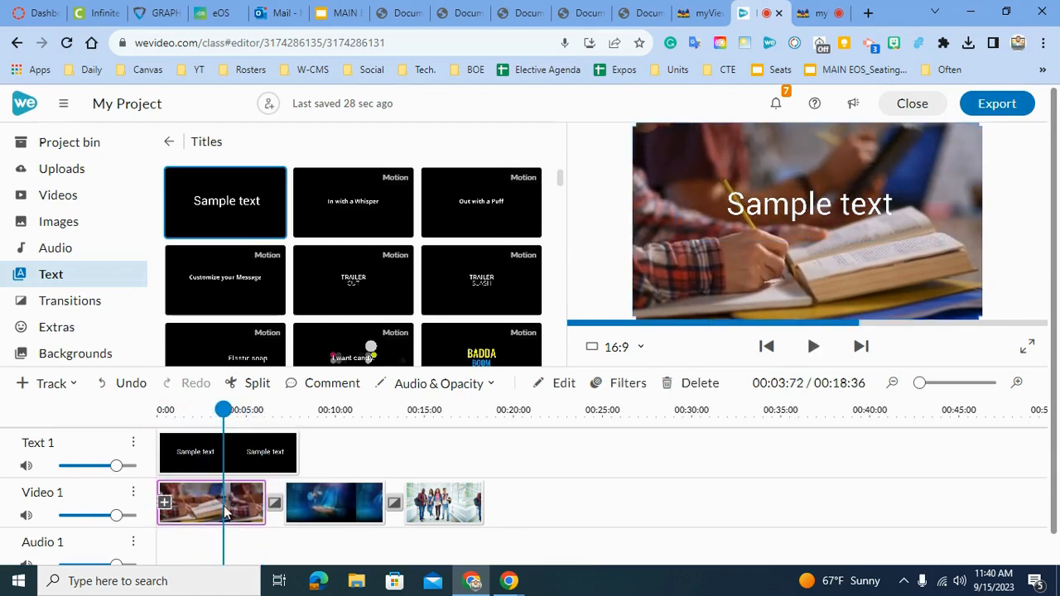
pyautogui.click(295, 457)
pyautogui.moveTo(302, 452); pyautogui.dragTo(258, 450)
pyautogui.moveTo(266, 408); pyautogui.dragTo(47, 414)
pyautogui.press('space')
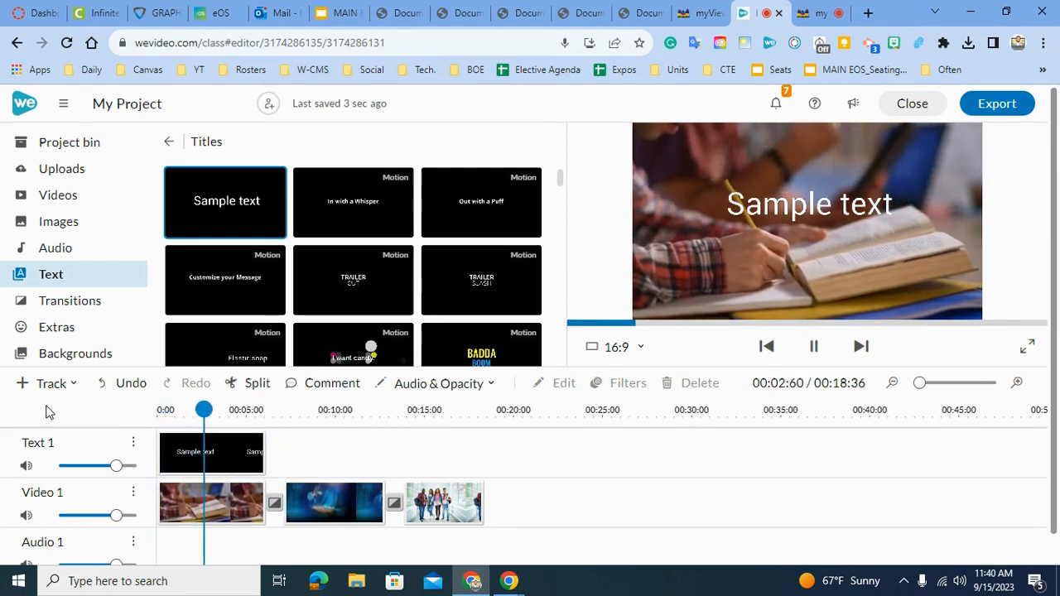
pyautogui.press('space')
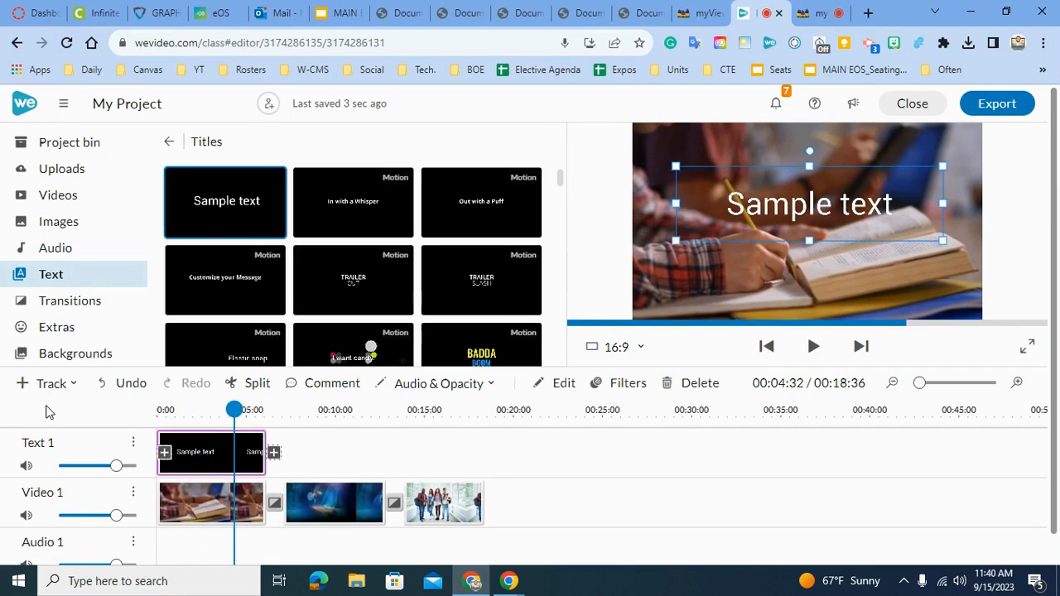
# Replace the title's text with "Media Arts Class".
pyautogui.doubleClick(201, 466)
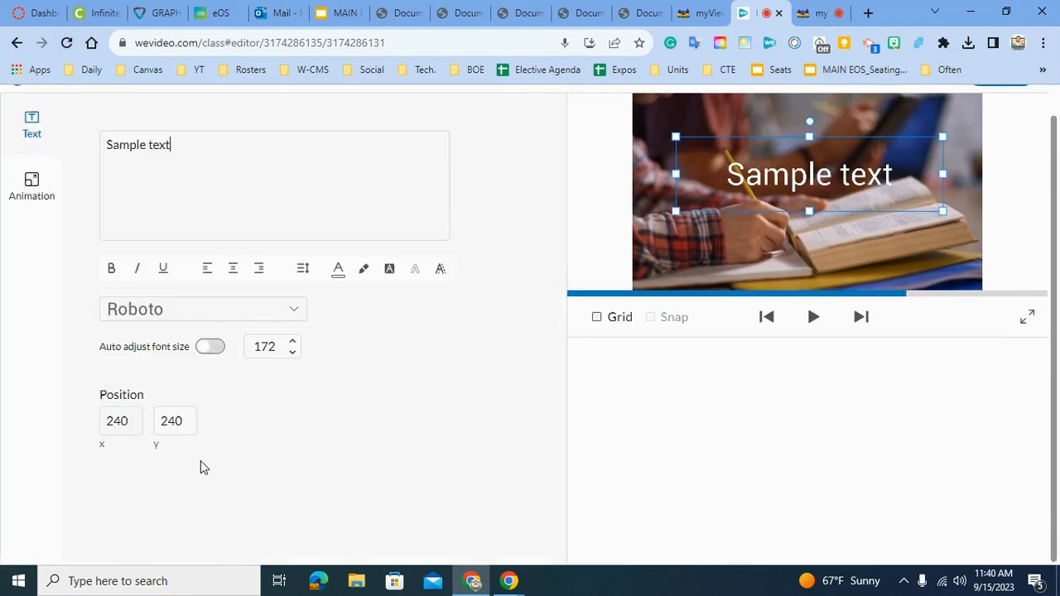
pyautogui.press('BackSpace')
pyautogui.press('BackSpace')
pyautogui.press('BackSpace')
pyautogui.press('BackSpace')
pyautogui.press('BackSpace')
pyautogui.press('BackSpace')
pyautogui.press('BackSpace')
pyautogui.press('BackSpace')
pyautogui.press('BackSpace')
pyautogui.press('BackSpace')
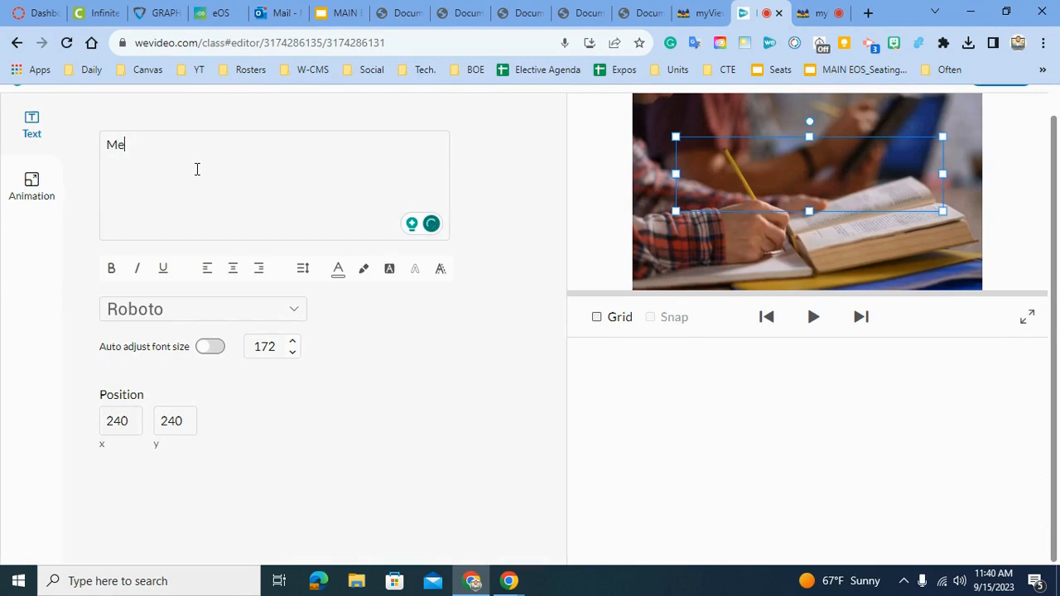
pyautogui.write('Media Arts Class')
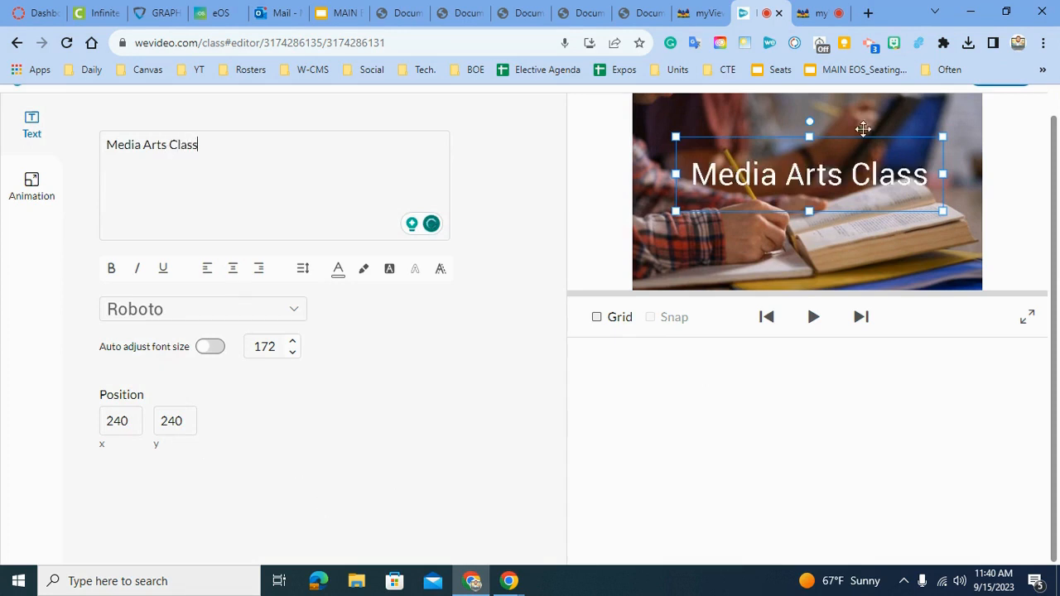
pyautogui.scroll(1, 1019, 133)
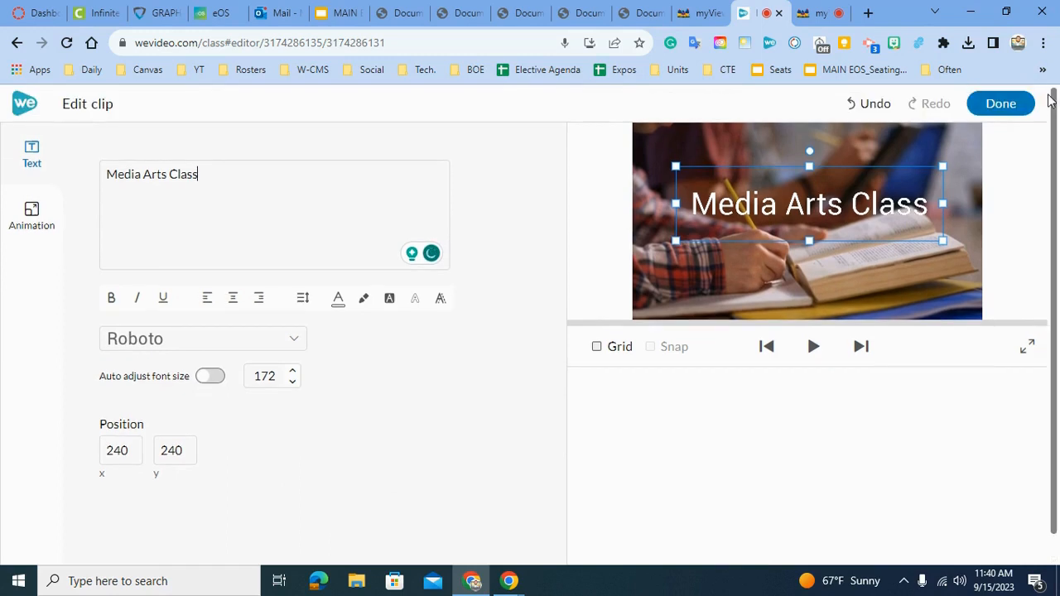
pyautogui.click(1000, 103)
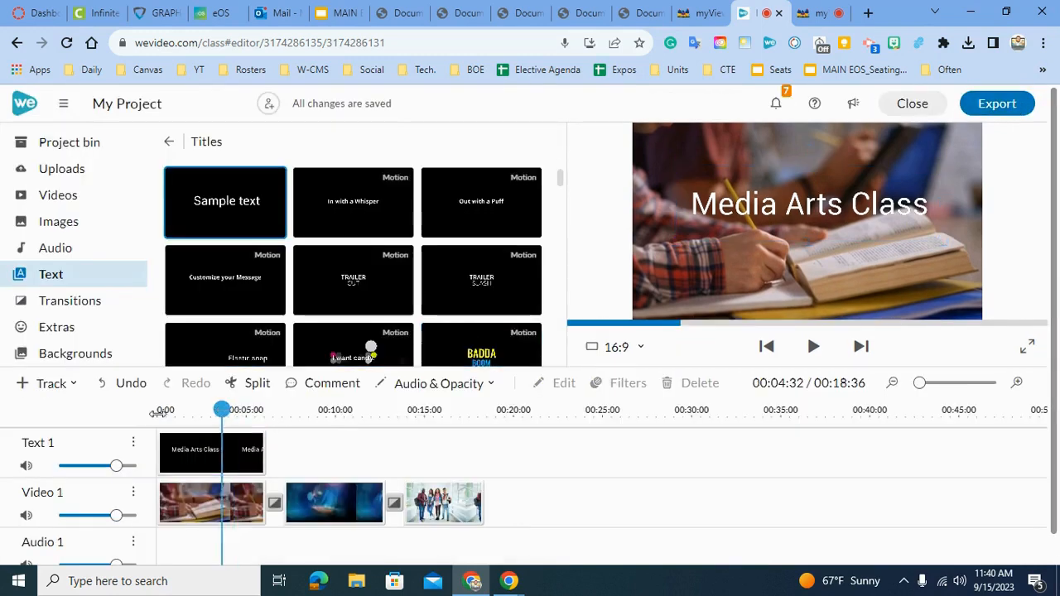
# Play the timeline from the start to review the title, clips and transitions through to the students image.
pyautogui.click(157, 414)
pyautogui.press('space')
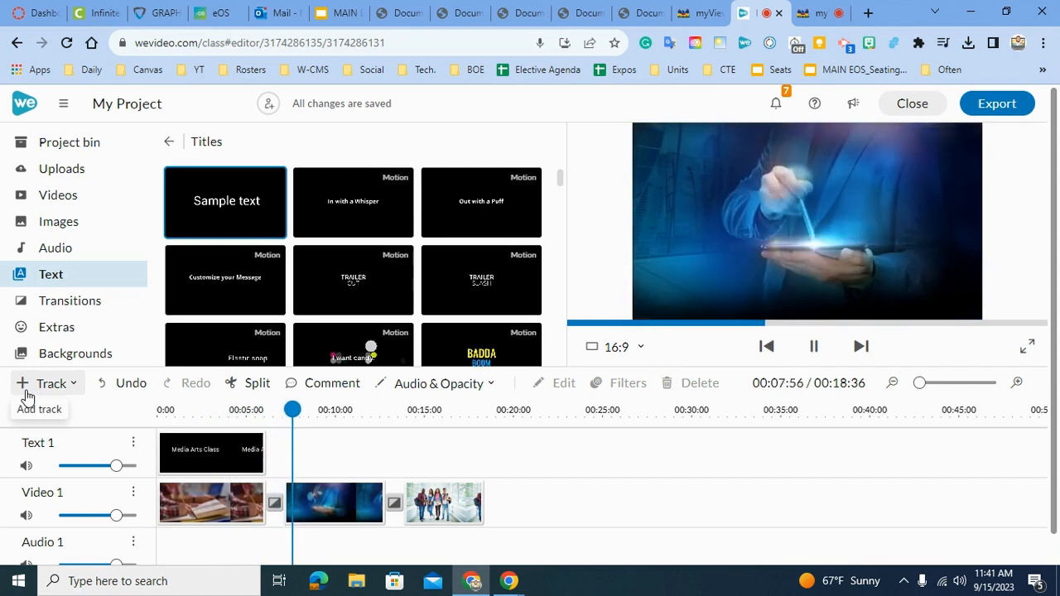
pyautogui.press('space')
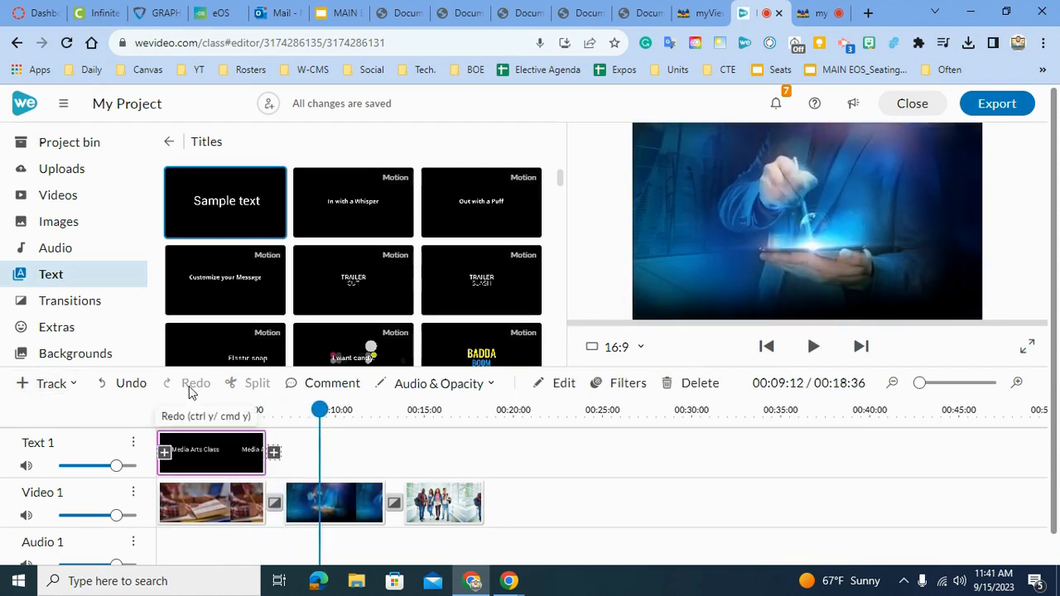
pyautogui.moveTo(320, 410); pyautogui.dragTo(75, 411)
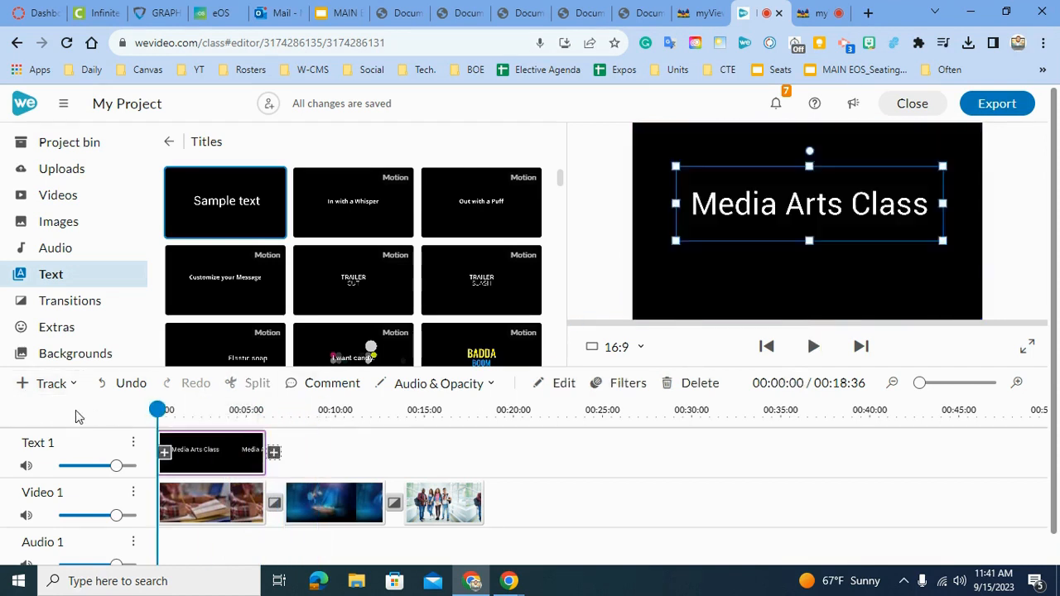
pyautogui.press('space')
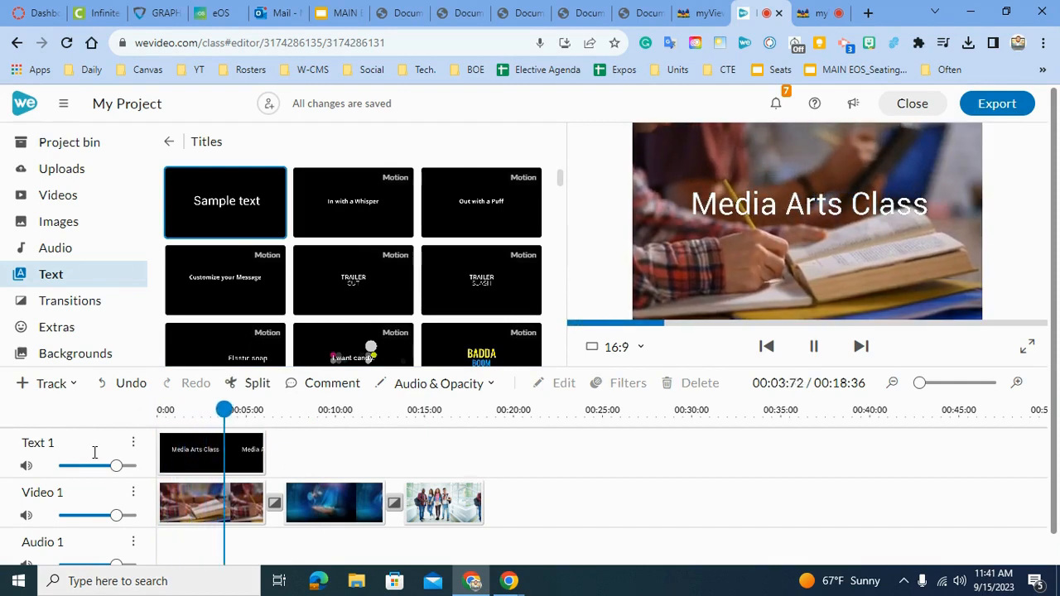
pyautogui.click(217, 456)
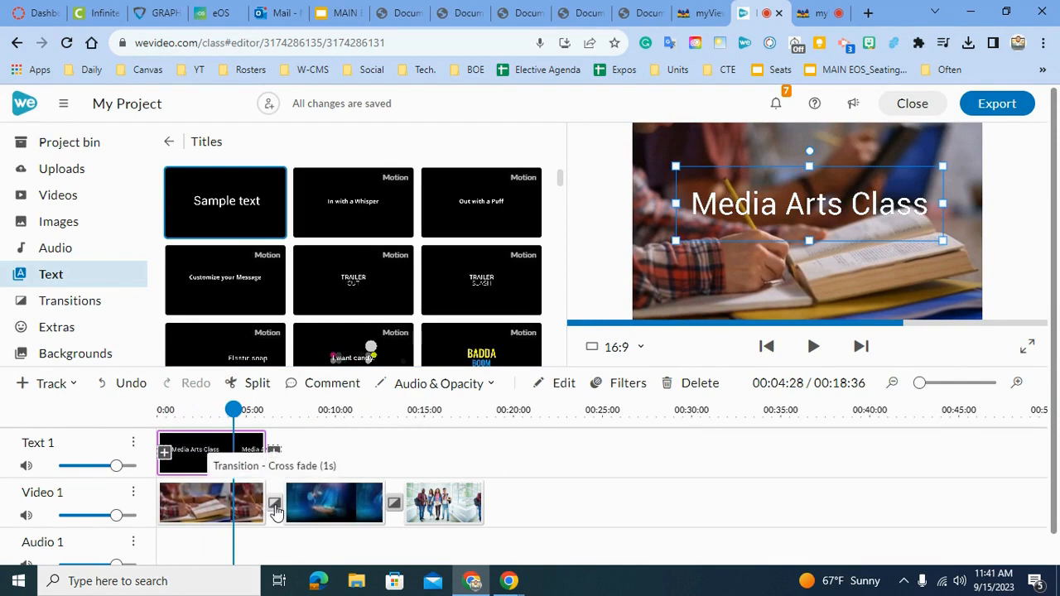
pyautogui.press('space')
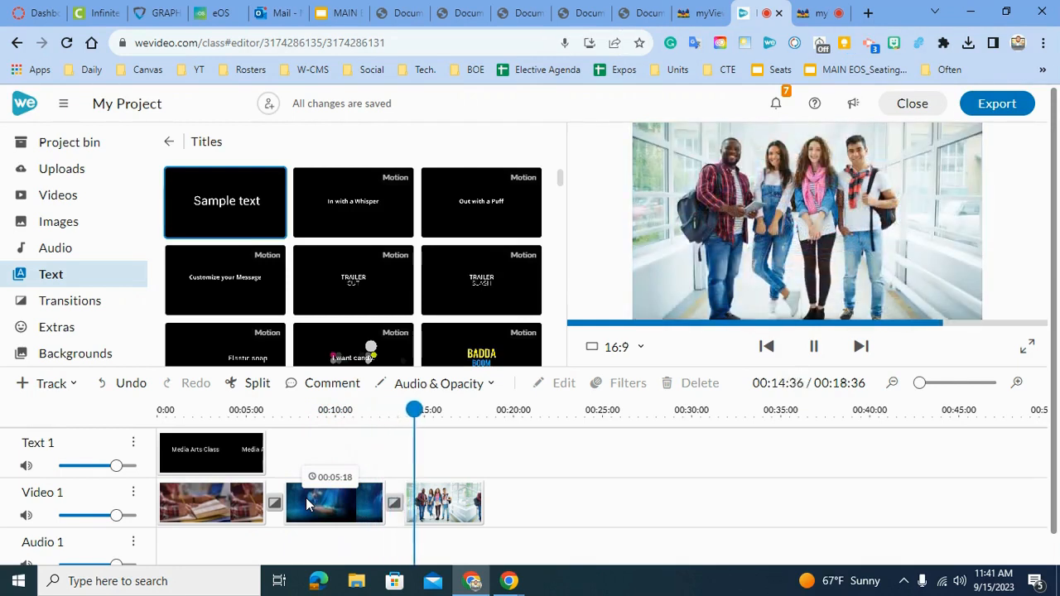
pyautogui.press('space')
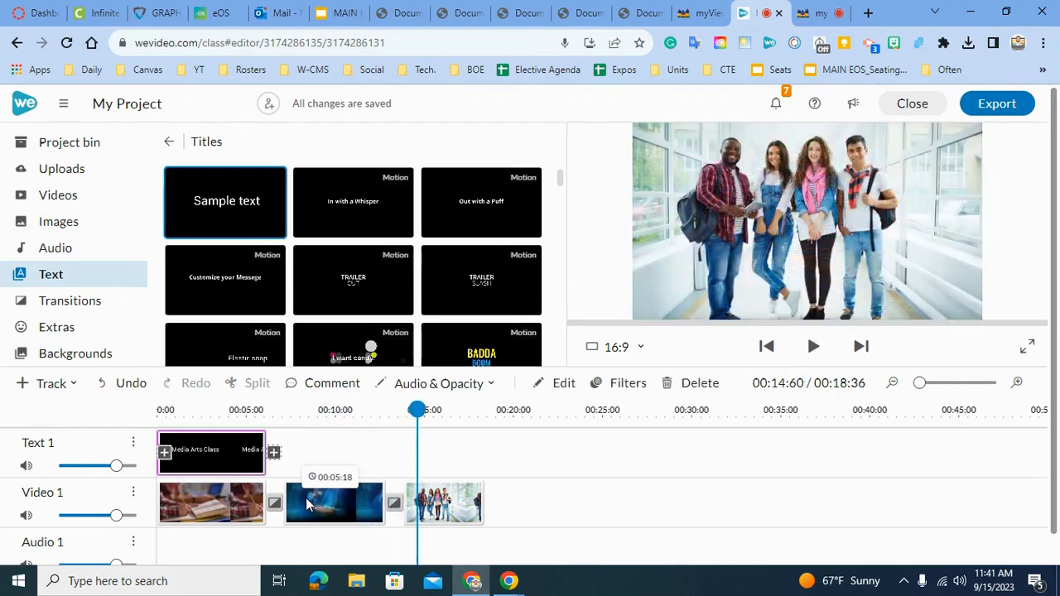
pyautogui.click(965, 15)
pyautogui.click(489, 577)
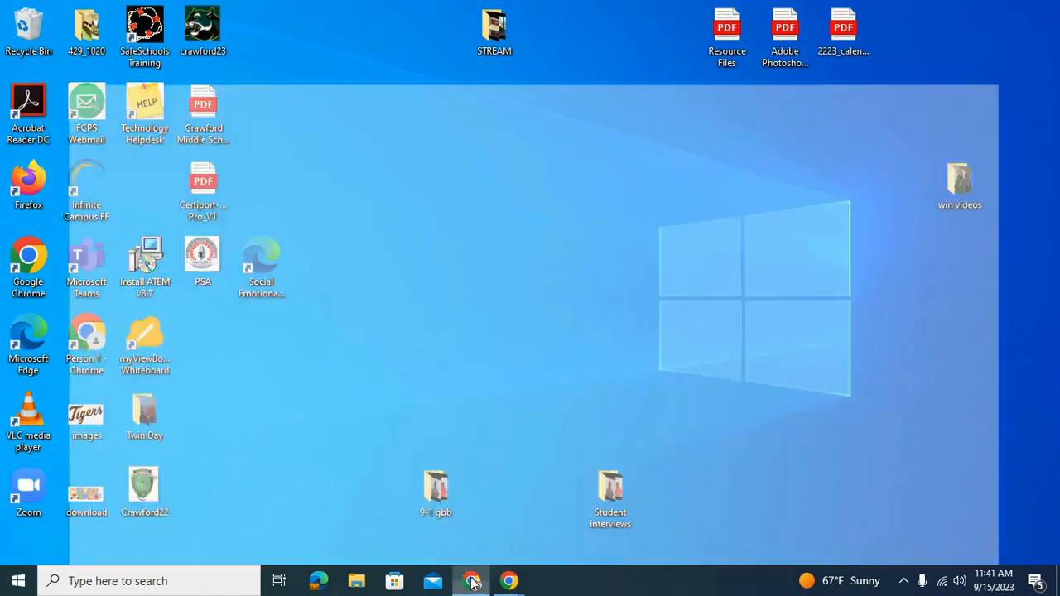
pyautogui.moveTo(509, 580)
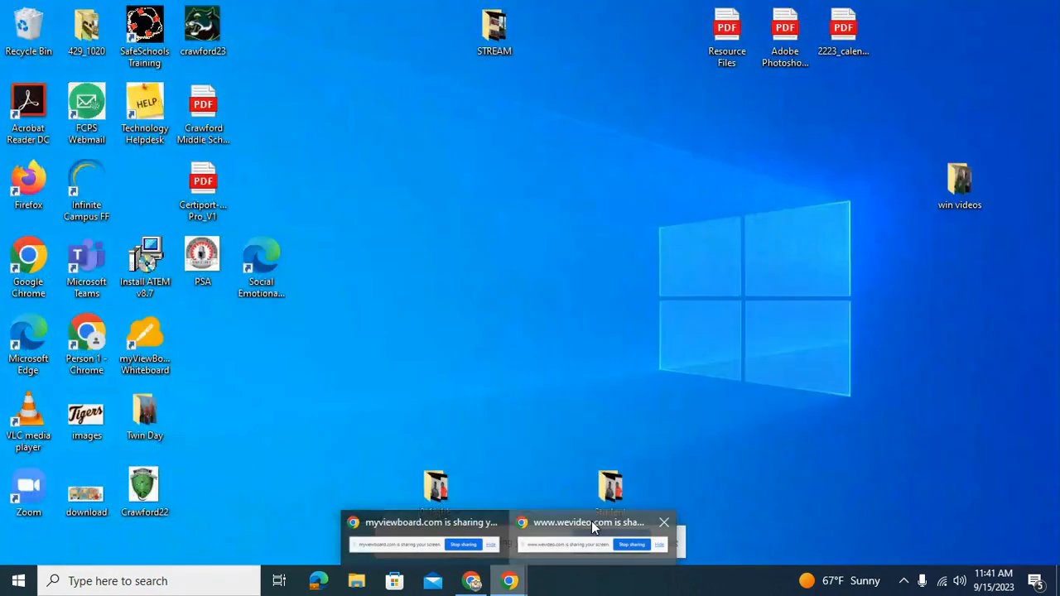
pyautogui.click(593, 534)
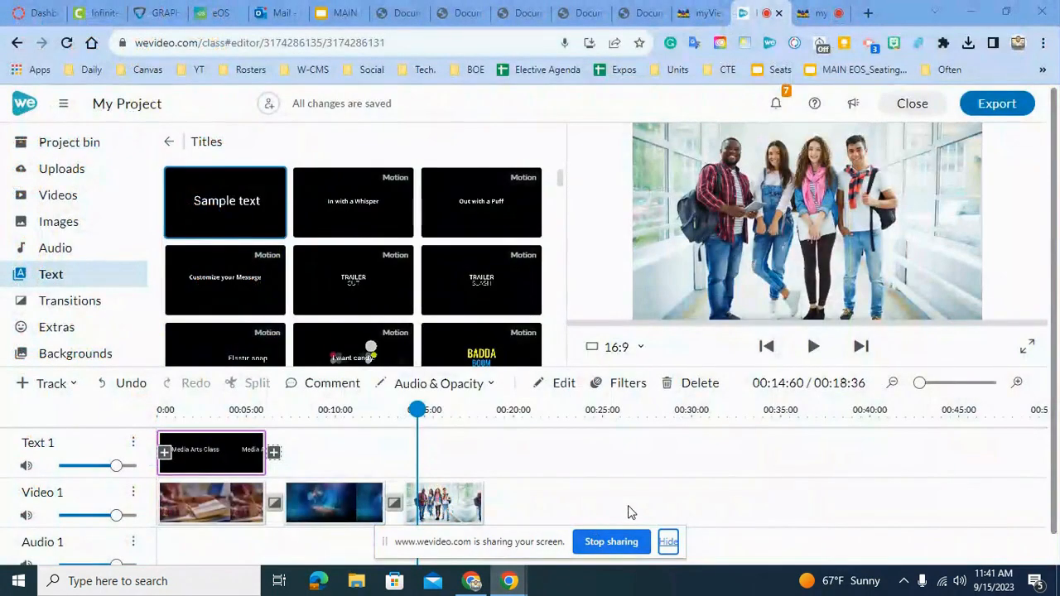
pyautogui.click(628, 512)
pyautogui.click(670, 542)
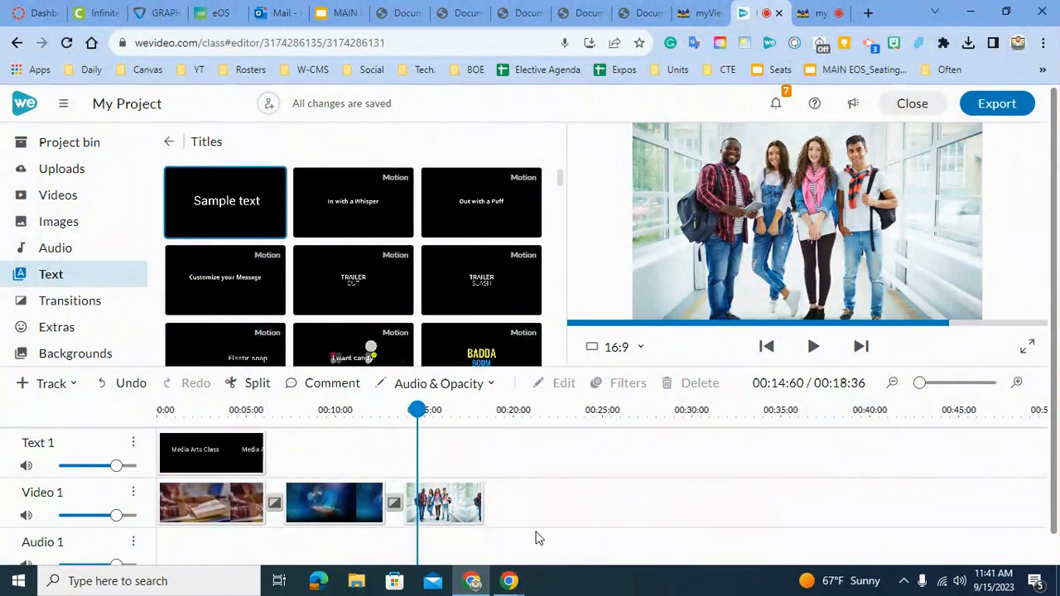
# Add the plain "Sample text" title to the Text 1 track at the start of the technology clip and shorten it to end with that clip.
pyautogui.moveTo(416, 412); pyautogui.dragTo(261, 423)
pyautogui.moveTo(237, 218); pyautogui.dragTo(300, 441)
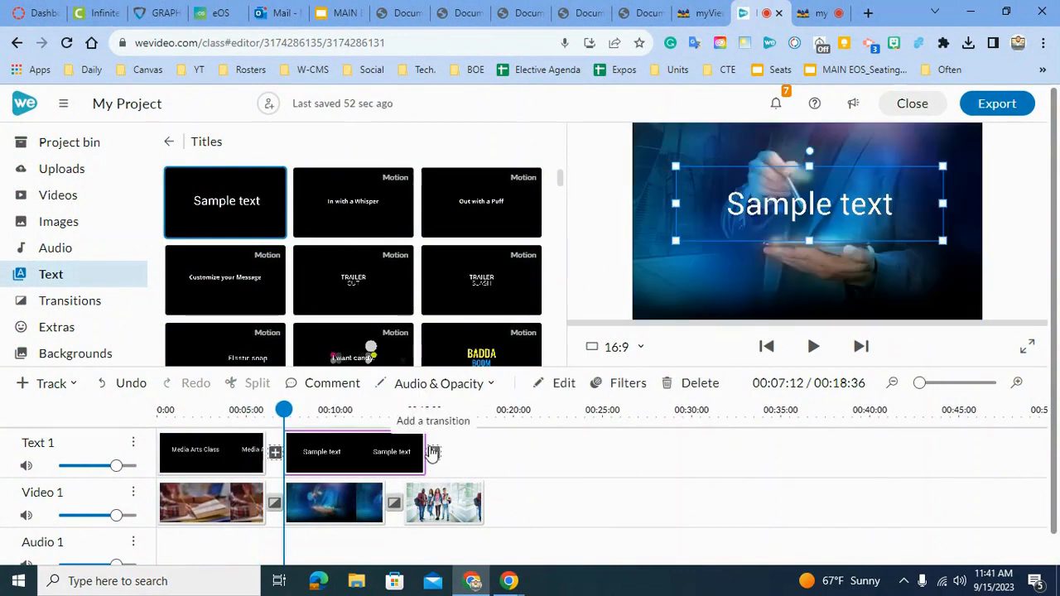
pyautogui.click(426, 448)
pyautogui.moveTo(418, 445); pyautogui.dragTo(384, 444)
# Replace the second title's text with "Technology" followed by a line break, view the available fonts without changing Roboto, and save the title.
pyautogui.doubleClick(334, 454)
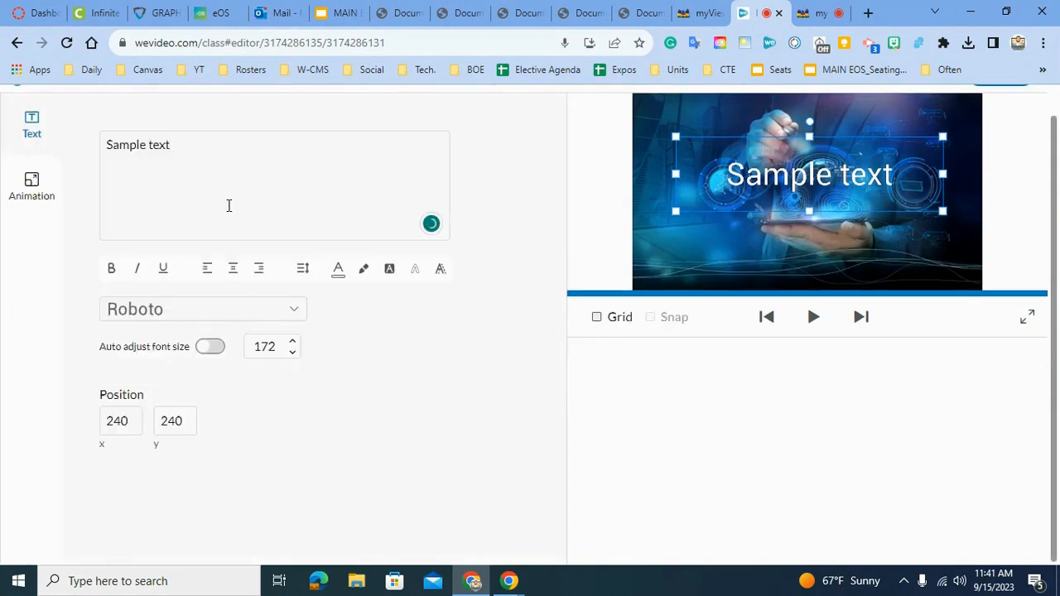
pyautogui.press('BackSpace')
pyautogui.press('BackSpace')
pyautogui.press('BackSpace')
pyautogui.press('BackSpace')
pyautogui.press('BackSpace')
pyautogui.press('BackSpace')
pyautogui.press('BackSpace')
pyautogui.press('BackSpace')
pyautogui.press('BackSpace')
pyautogui.press('BackSpace')
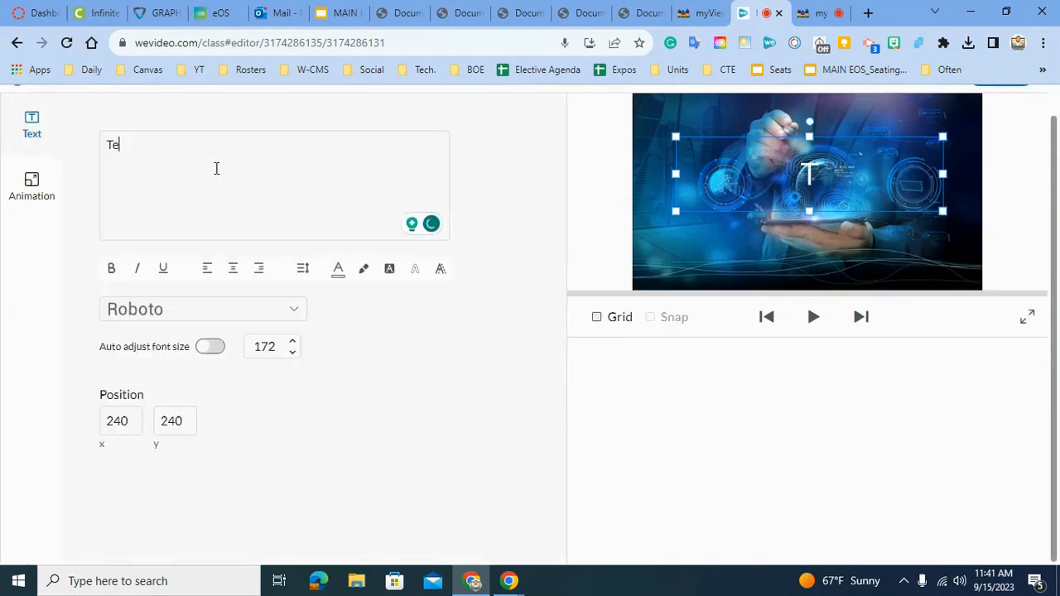
pyautogui.write('Technology')
pyautogui.press('Return')
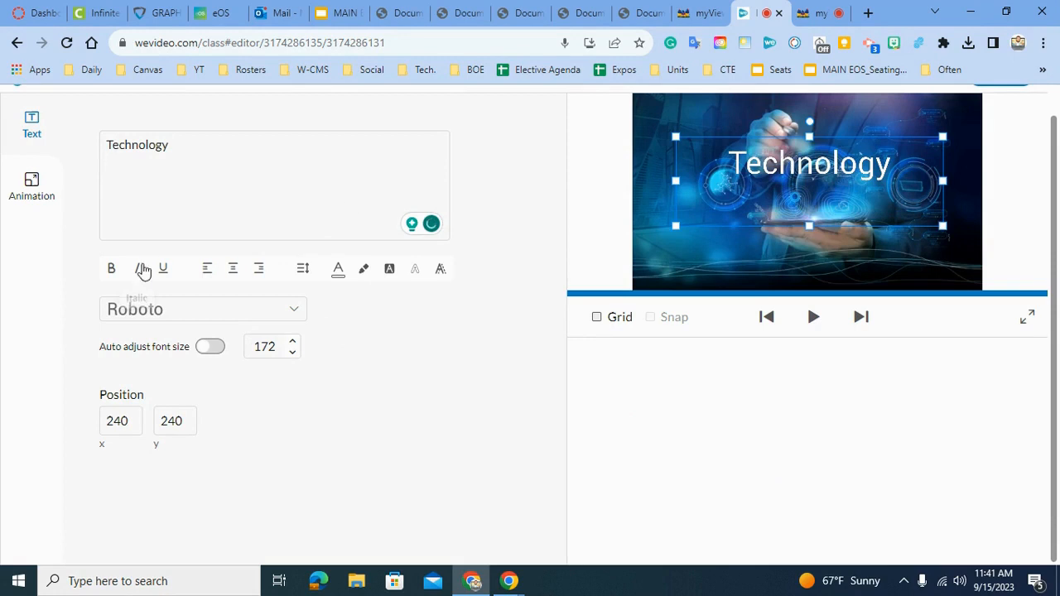
pyautogui.click(193, 312)
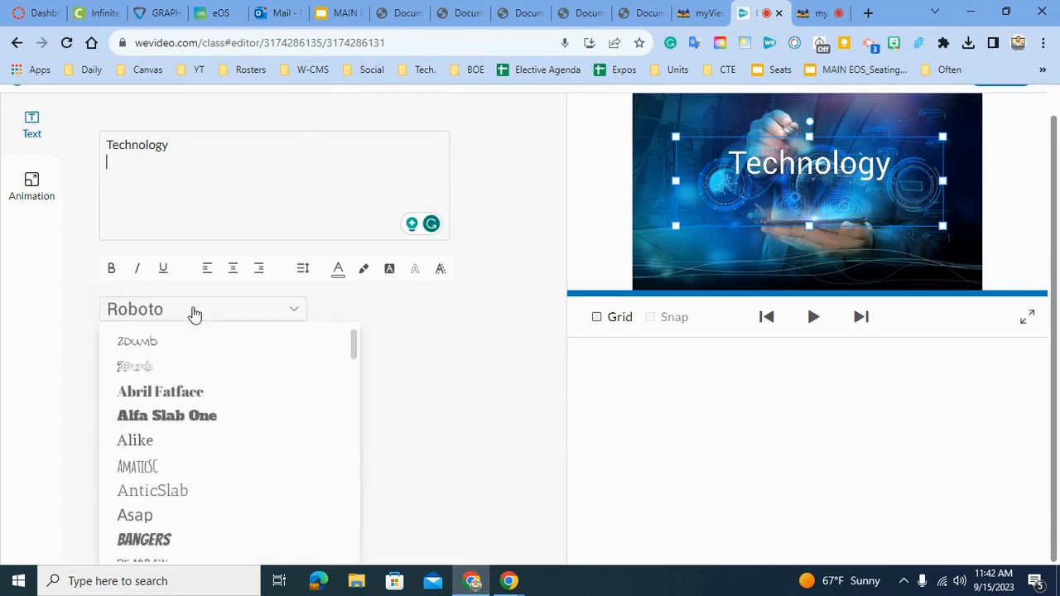
pyautogui.click(481, 356)
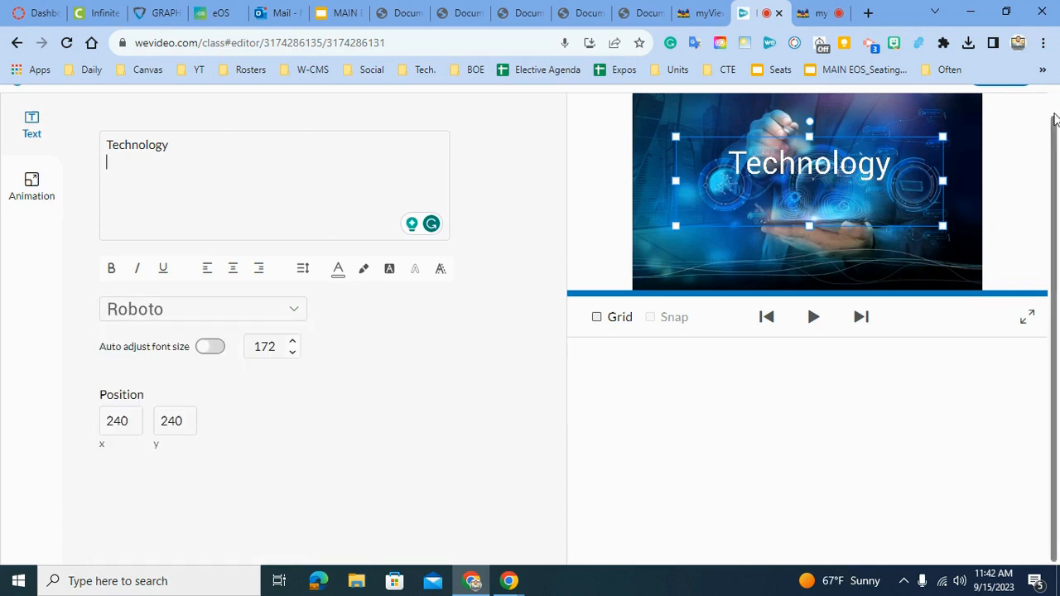
pyautogui.scroll(1, 1001, 124)
pyautogui.click(1004, 104)
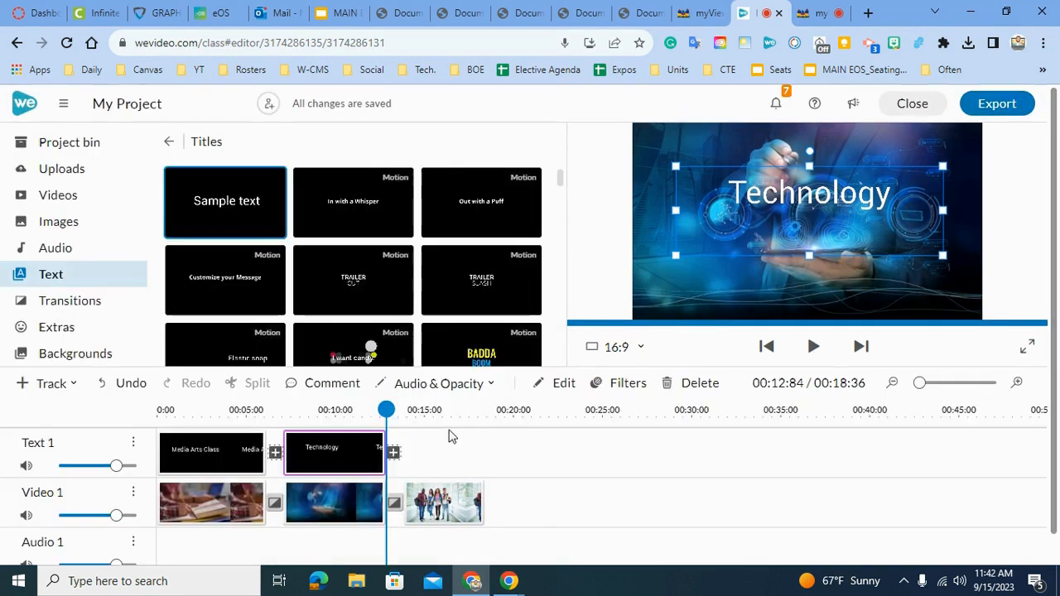
# Play the technology clip and reposition its "Technology" title slightly lower and to the right over the footage.
pyautogui.moveTo(386, 410); pyautogui.dragTo(282, 407)
pyautogui.press('space')
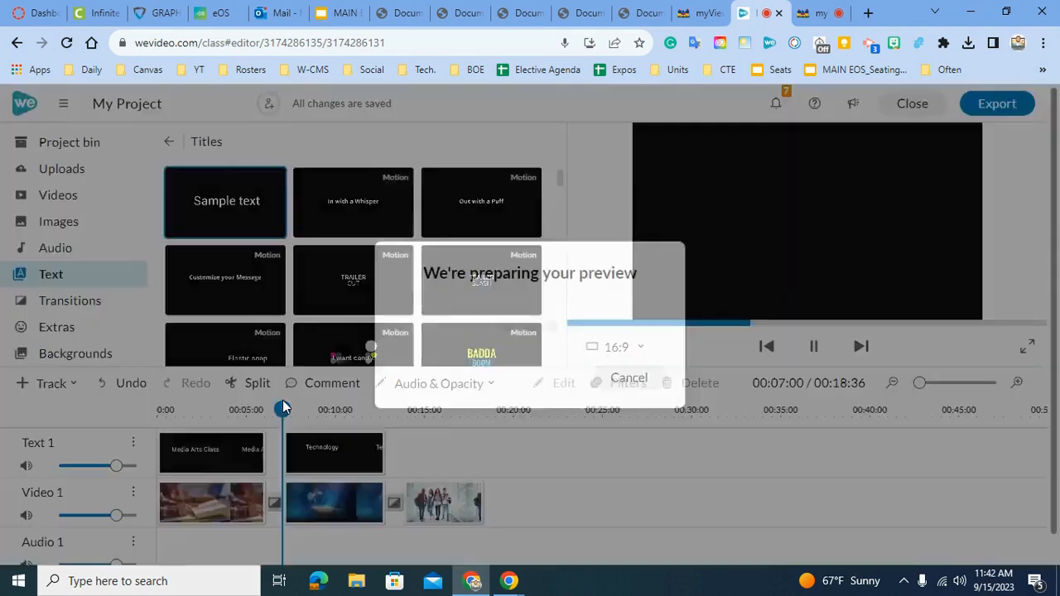
pyautogui.click(769, 207)
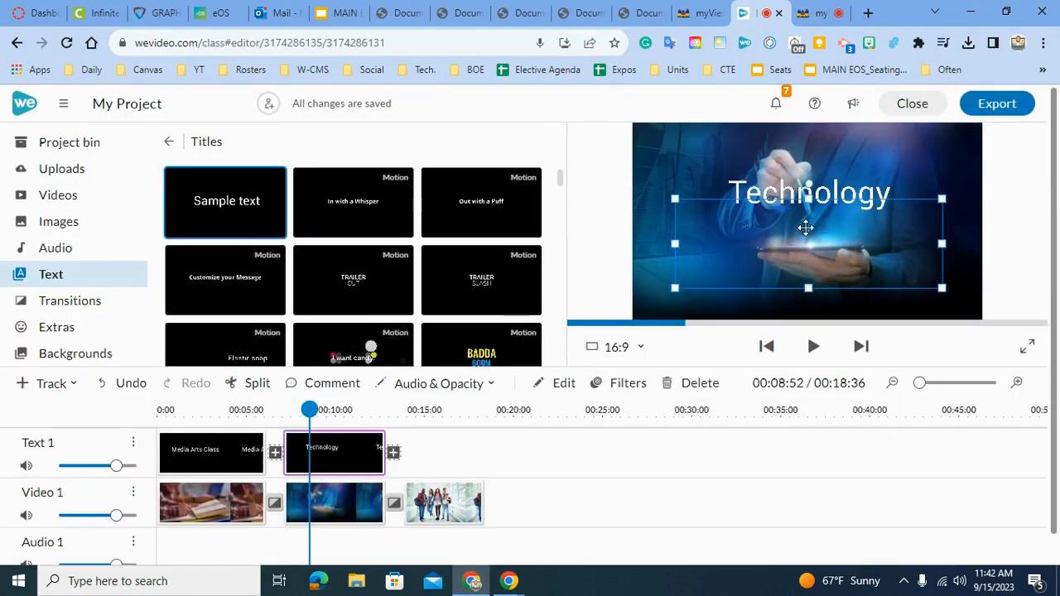
pyautogui.moveTo(807, 194)
pyautogui.mouseDown()
pyautogui.moveTo(812, 218)
pyautogui.moveTo(816, 207)
pyautogui.mouseUp()
pyautogui.moveTo(680, 177)
pyautogui.mouseDown()
pyautogui.moveTo(659, 162)
pyautogui.moveTo(696, 193)
pyautogui.moveTo(685, 178)
pyautogui.mouseUp()
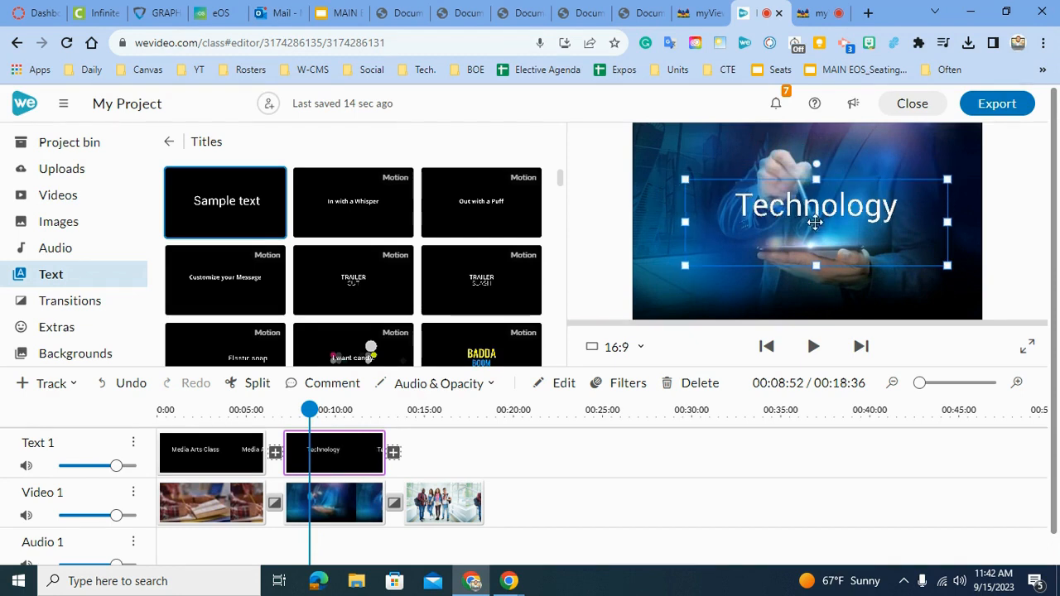
pyautogui.press('space')
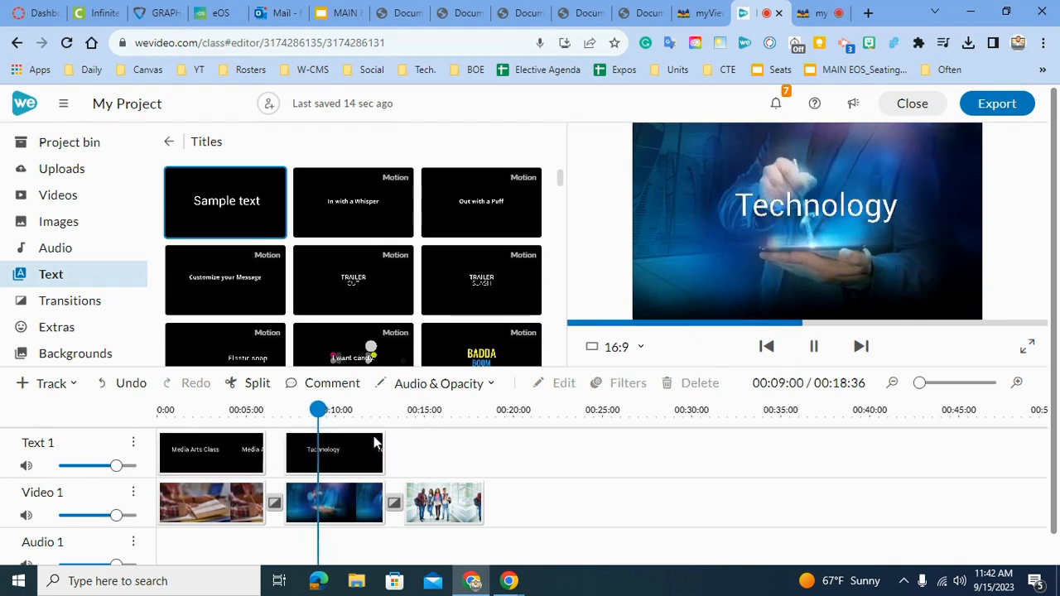
pyautogui.press('space')
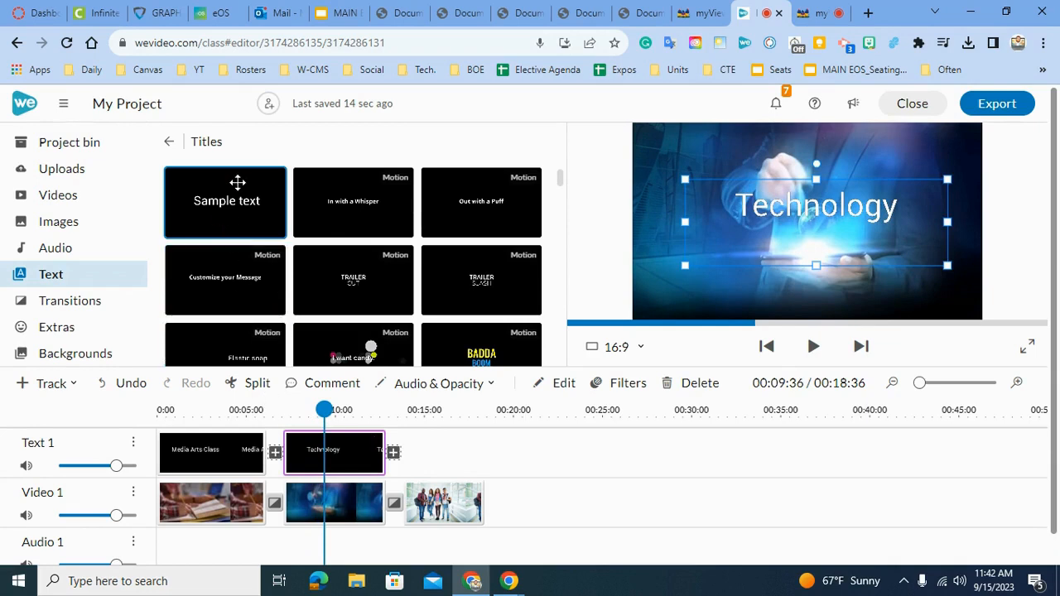
# Add a plain title over the students image, trimmed to end with it, and set its text to "Students".
pyautogui.moveTo(238, 184); pyautogui.dragTo(451, 453)
pyautogui.moveTo(543, 445); pyautogui.dragTo(484, 452)
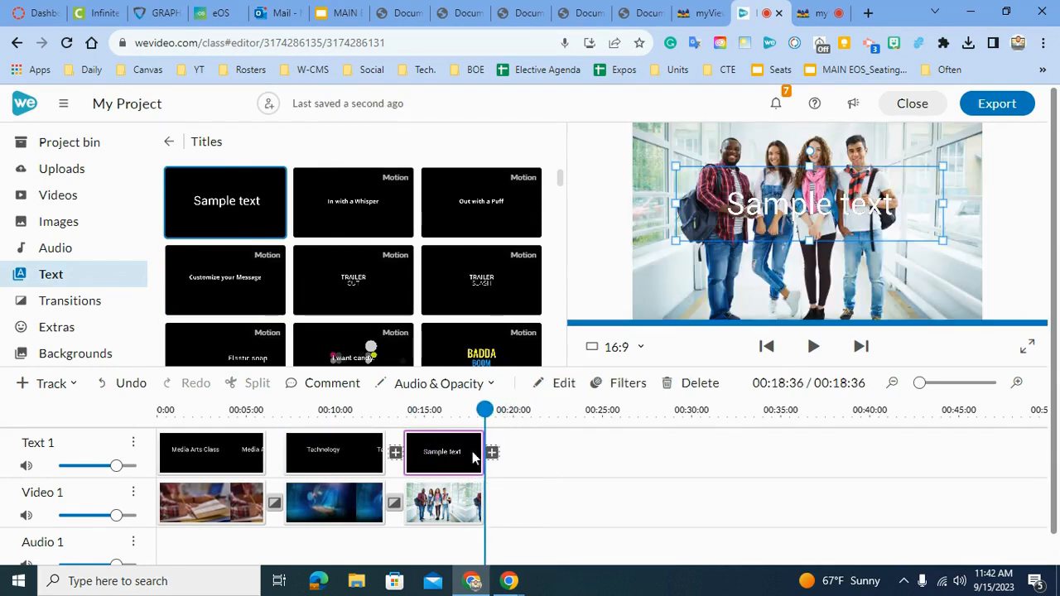
pyautogui.doubleClick(447, 463)
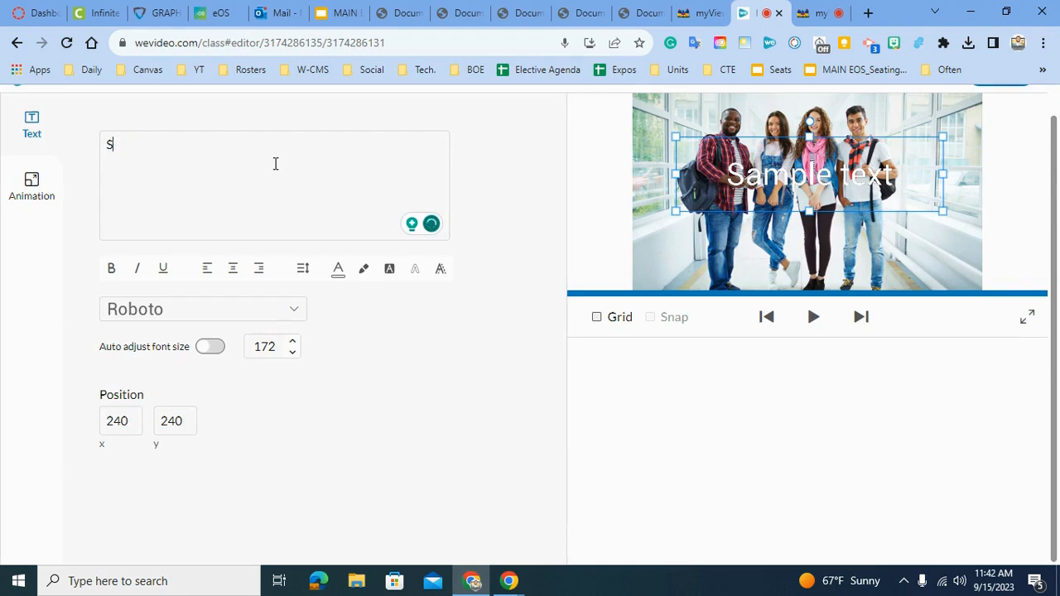
pyautogui.press('BackSpace')
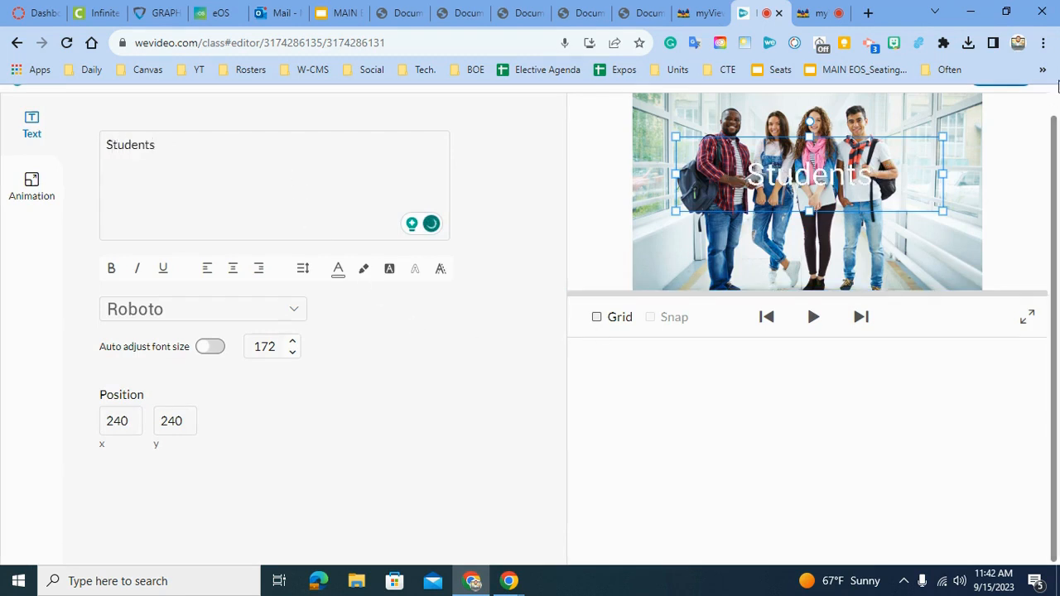
pyautogui.scroll(2, 1044, 97)
pyautogui.click(1027, 105)
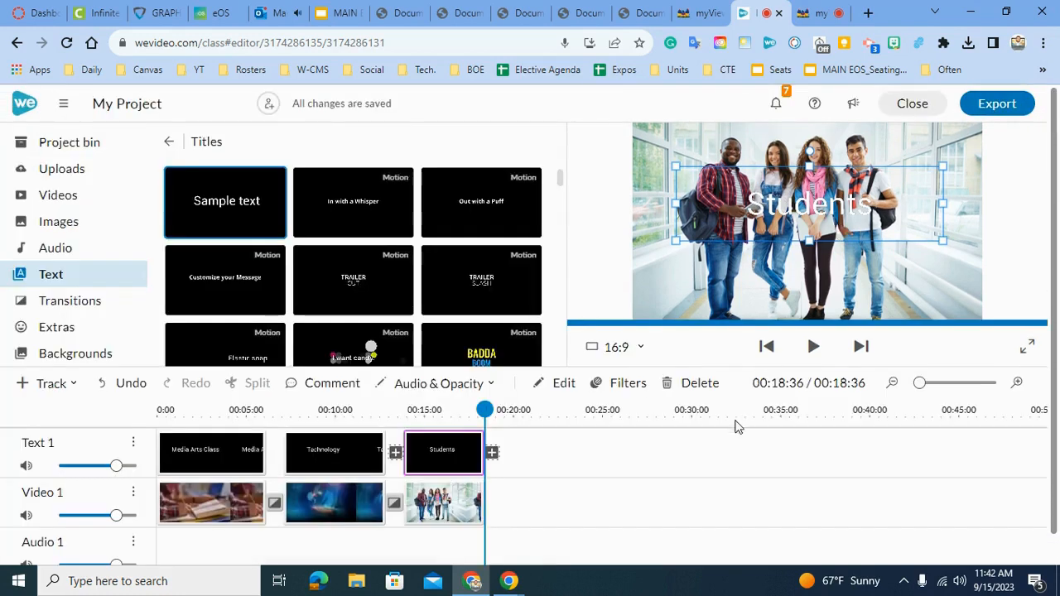
# Examine the titles and clips on the timeline at close magnification and with the whole project in view.
pyautogui.click(1018, 384)
pyautogui.click(1018, 383)
pyautogui.click(1018, 383)
pyautogui.click(1018, 383)
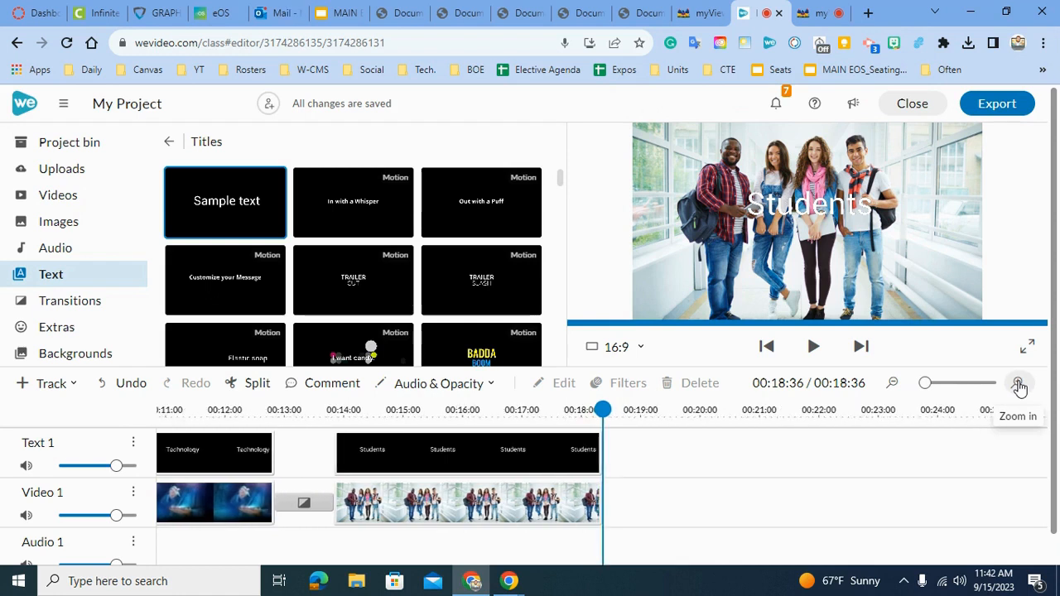
pyautogui.click(1018, 383)
pyautogui.click(1018, 382)
pyautogui.click(1019, 384)
pyautogui.click(1019, 384)
pyautogui.click(1018, 384)
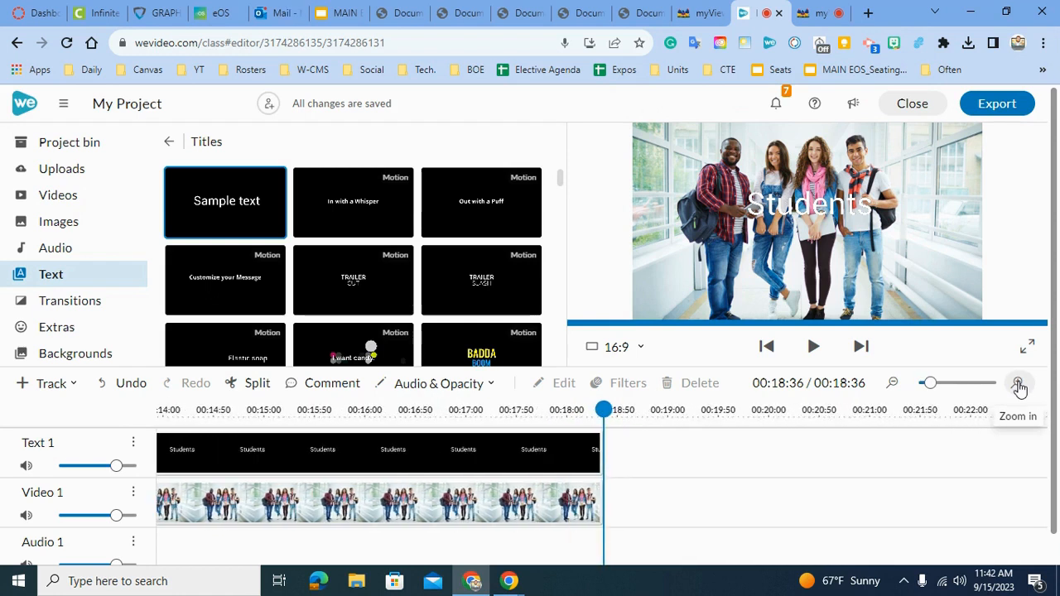
pyautogui.click(895, 385)
pyautogui.click(899, 389)
pyautogui.click(899, 389)
pyautogui.click(899, 388)
pyautogui.click(899, 388)
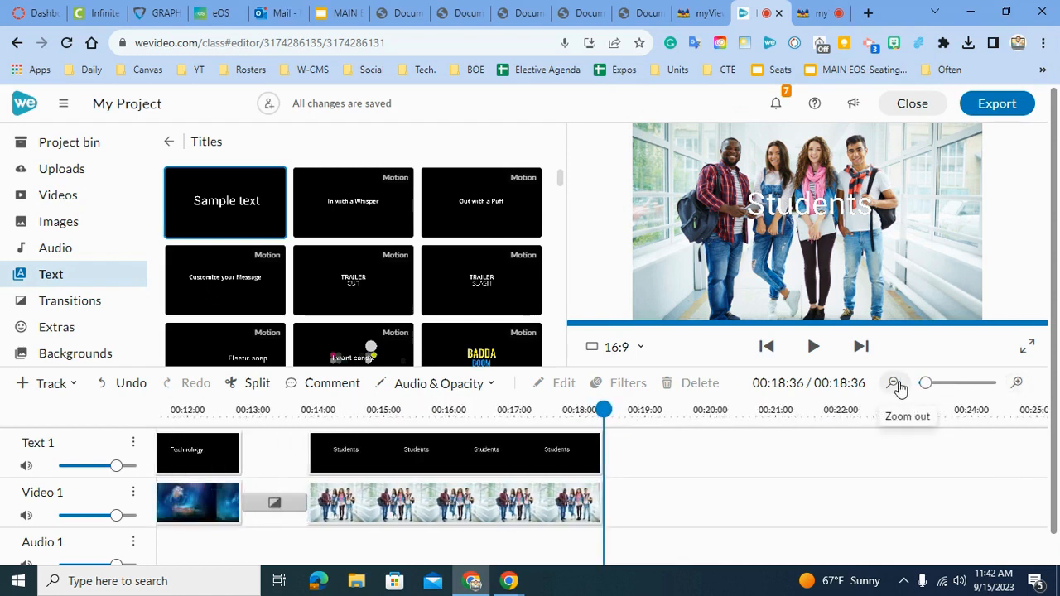
pyautogui.click(899, 389)
pyautogui.click(899, 388)
pyautogui.click(899, 389)
pyautogui.click(898, 388)
pyautogui.click(899, 387)
pyautogui.click(897, 385)
pyautogui.click(897, 386)
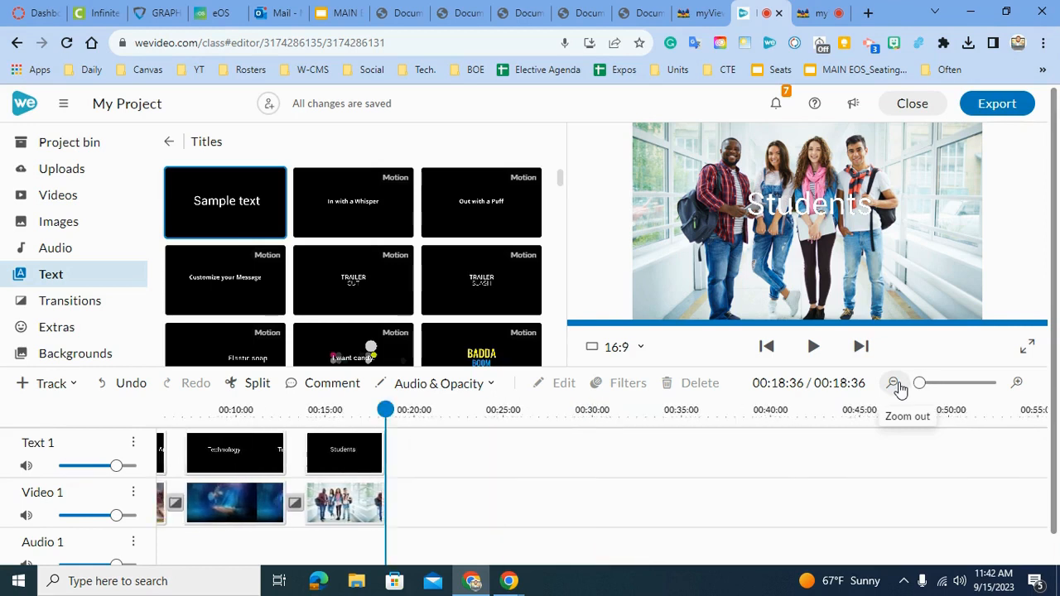
pyautogui.click(897, 385)
pyautogui.click(898, 383)
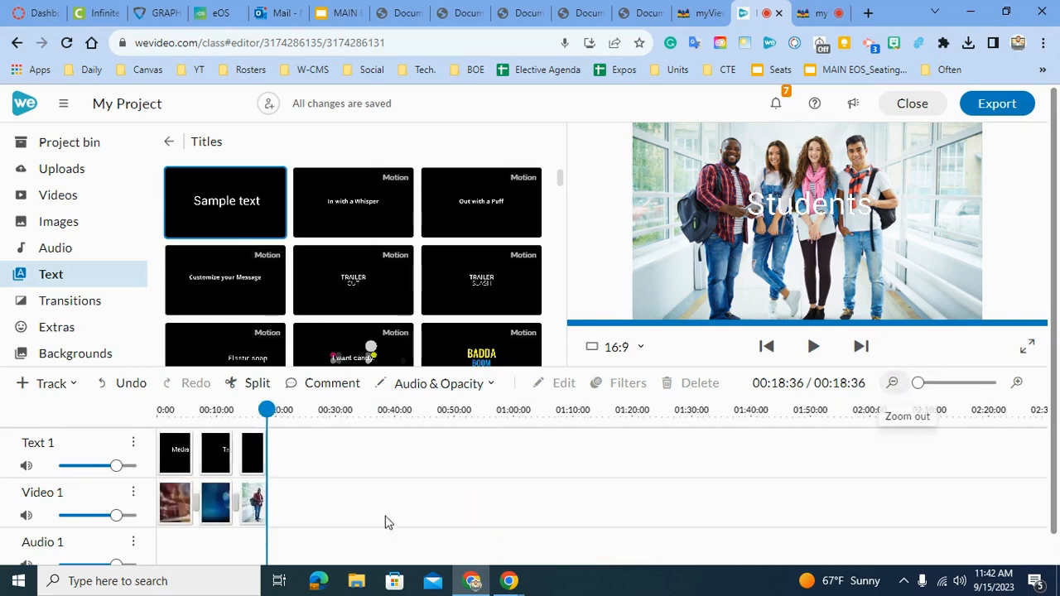
# Play the timeline from the start to check the "Media Arts Class" title over the book clip.
pyautogui.moveTo(264, 411); pyautogui.dragTo(135, 439)
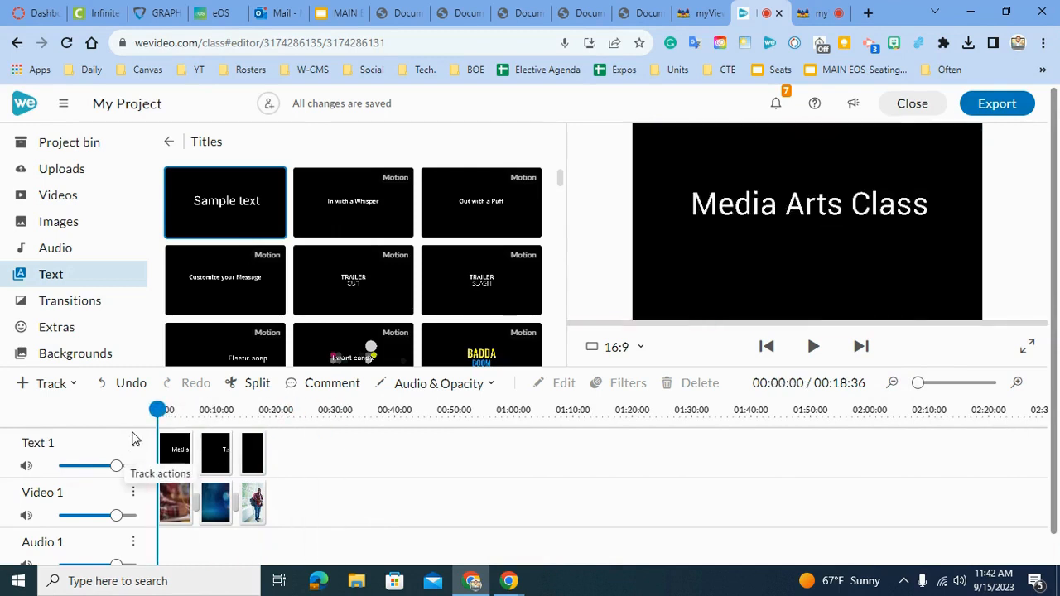
pyautogui.press('space')
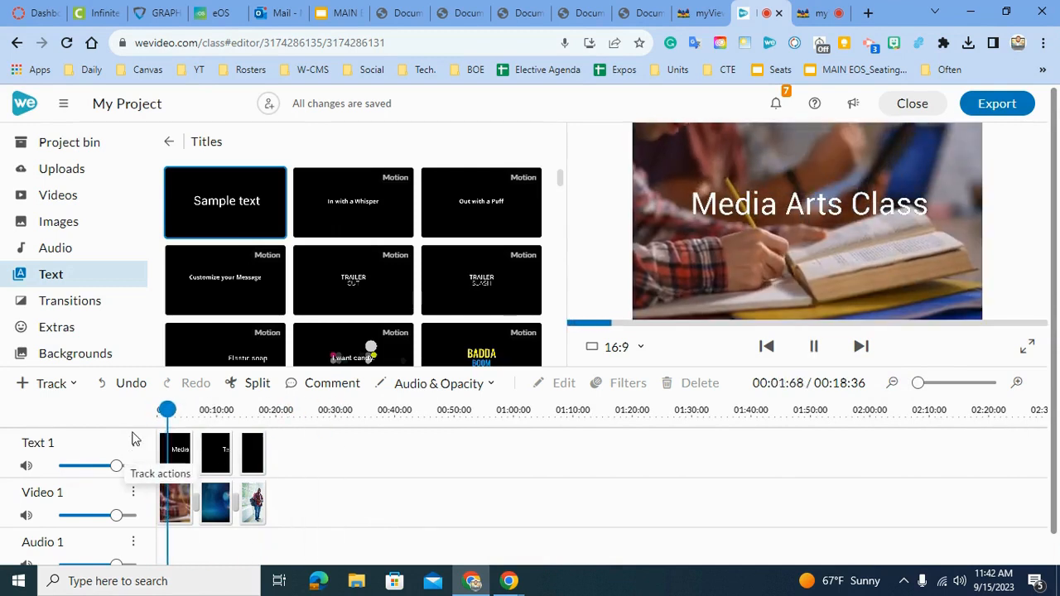
pyautogui.press('space')
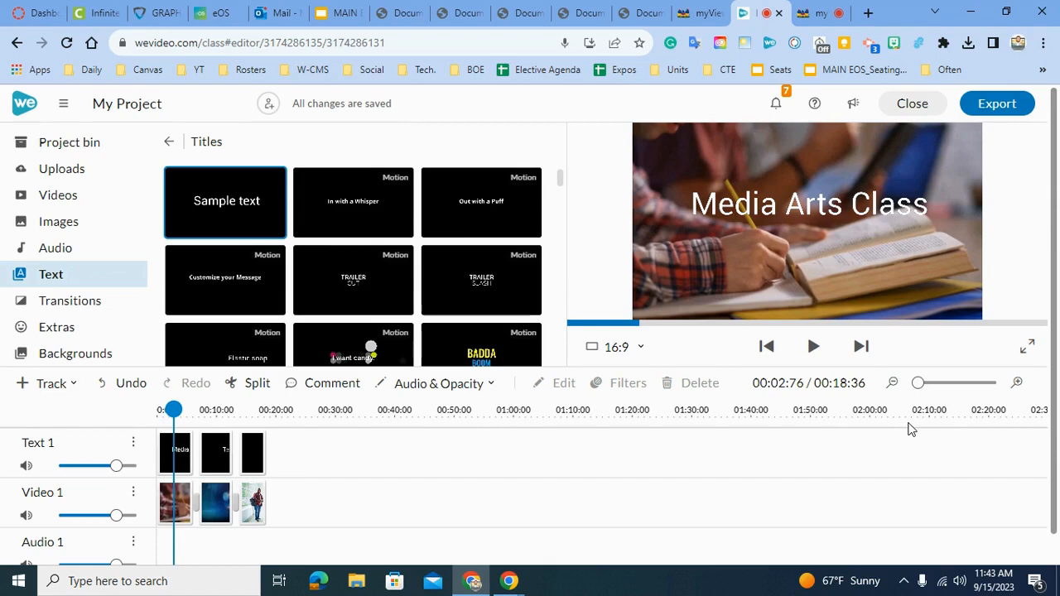
# Examine the book clip around the 3-second mark on the enlarged timeline as a possible split point.
pyautogui.click(1018, 386)
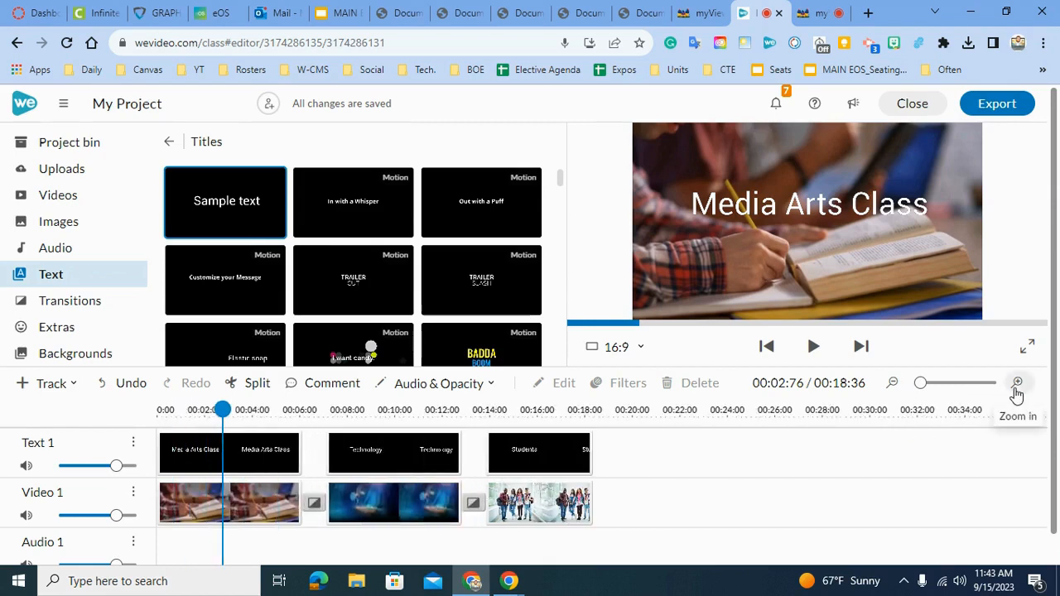
pyautogui.click(1017, 386)
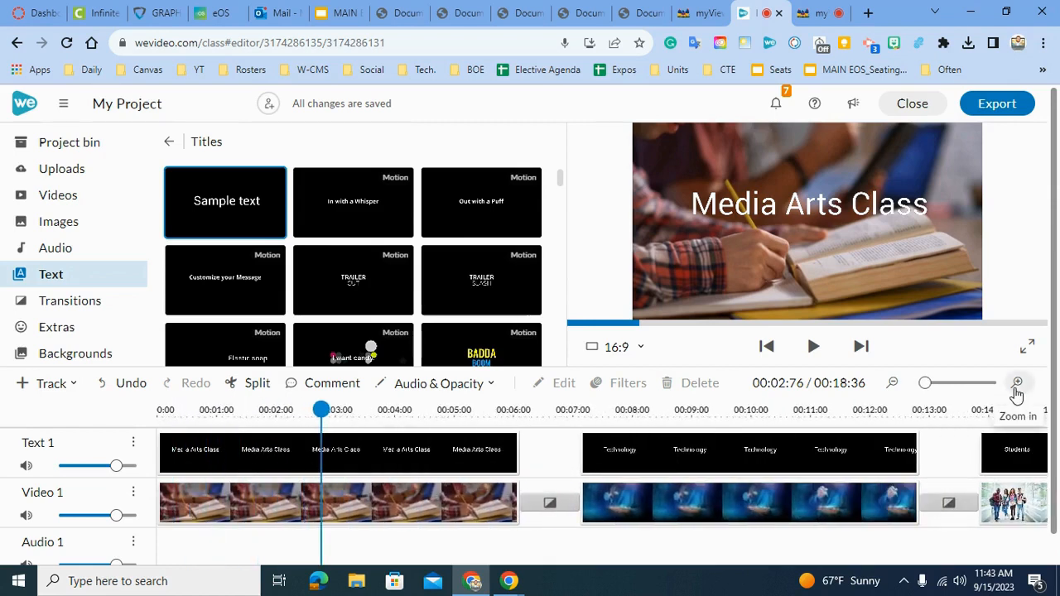
pyautogui.moveTo(370, 410); pyautogui.dragTo(394, 409)
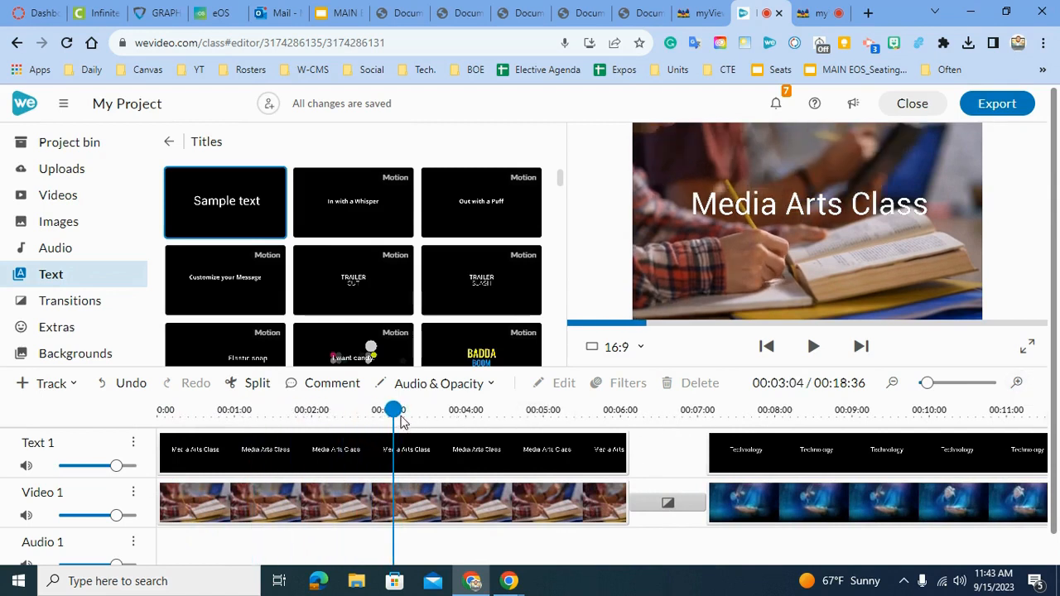
pyautogui.click(397, 492)
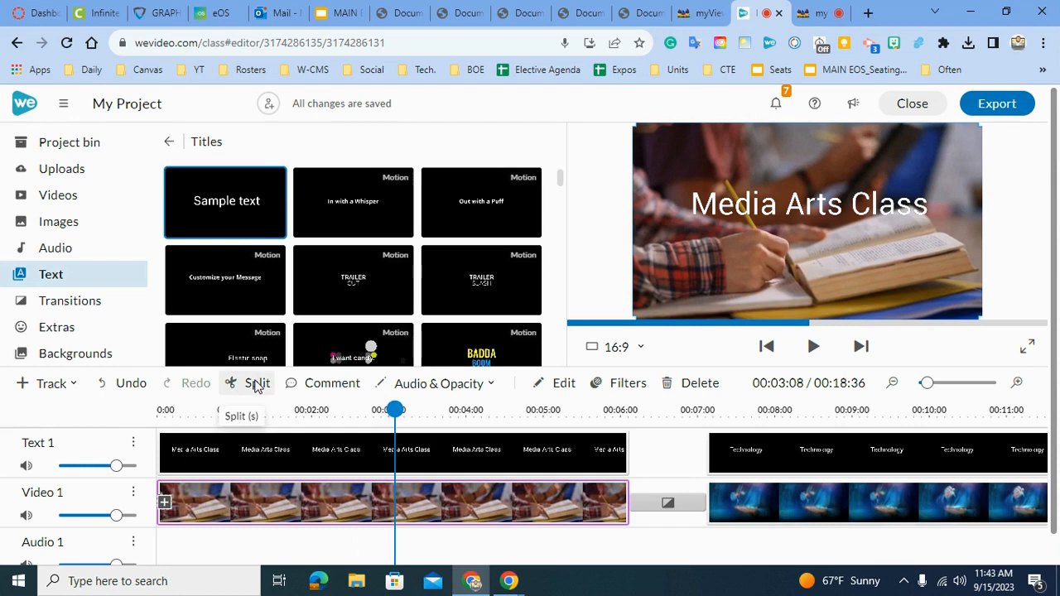
pyautogui.click(892, 384)
pyautogui.click(892, 383)
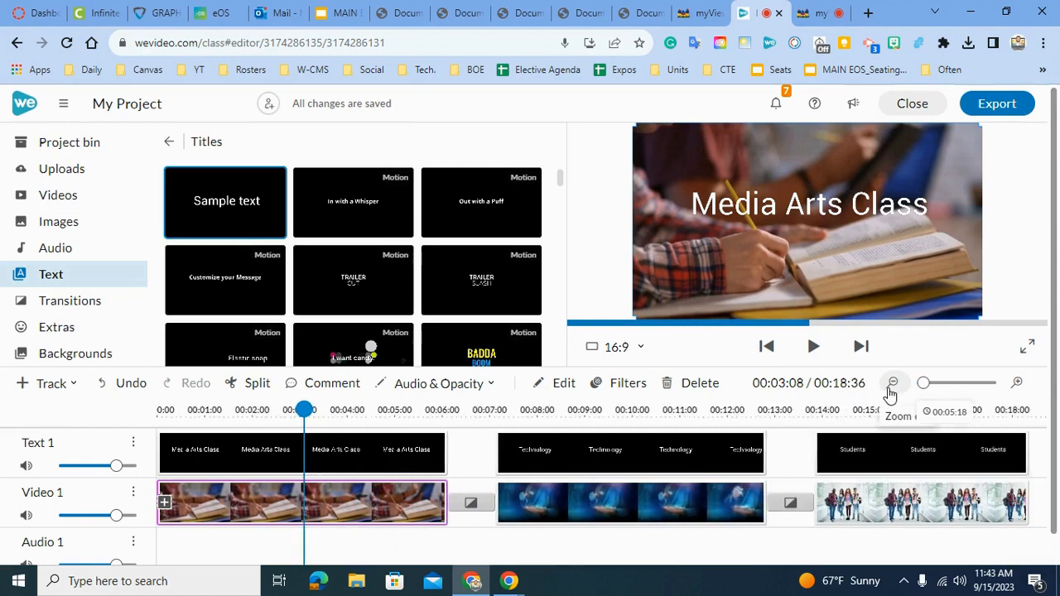
pyautogui.click(892, 386)
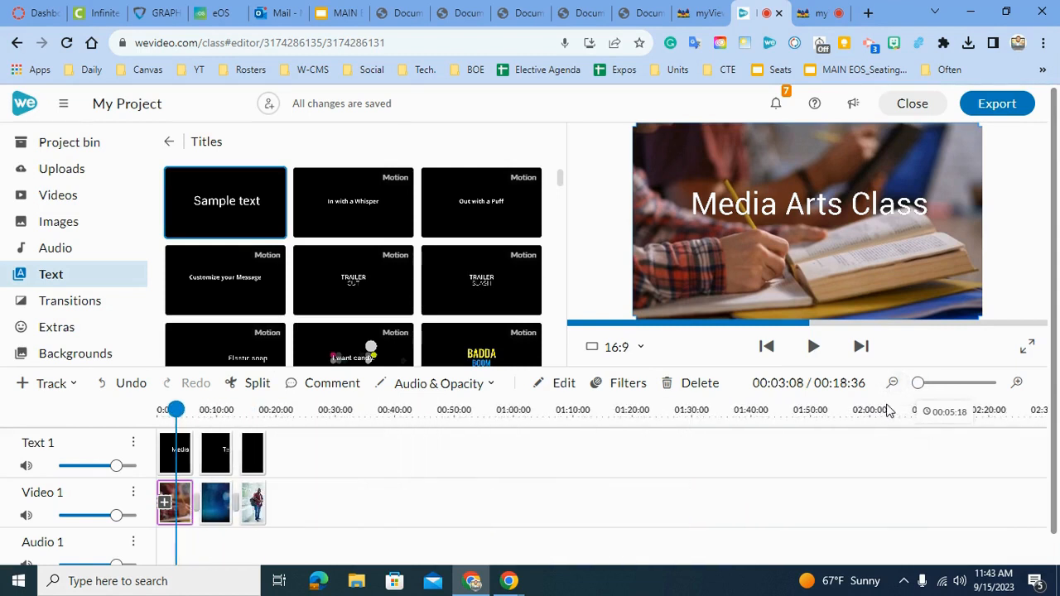
pyautogui.rightClick(1016, 384)
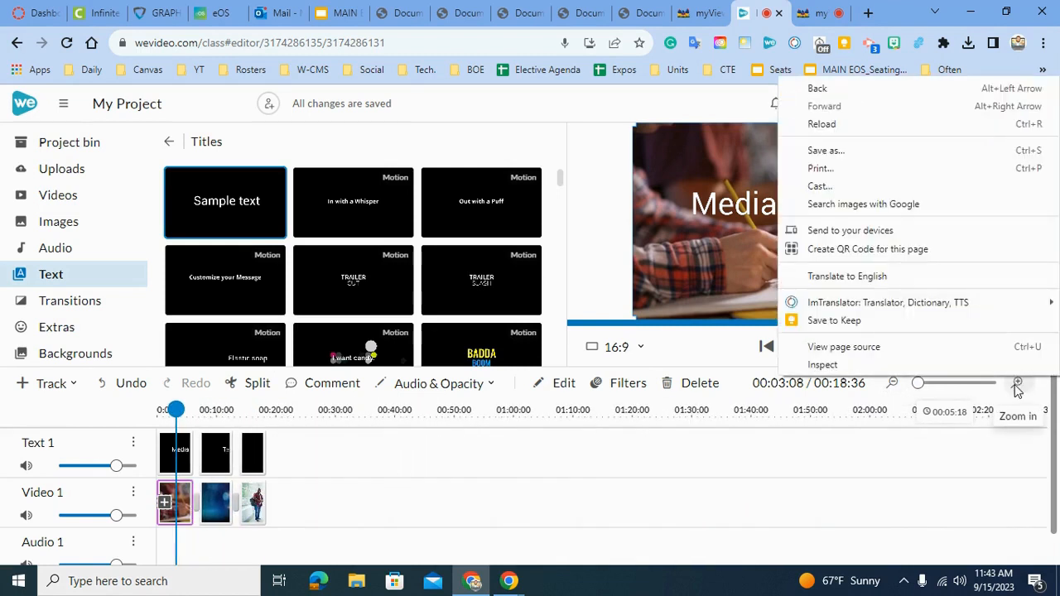
pyautogui.rightClick(1015, 386)
pyautogui.click(954, 477)
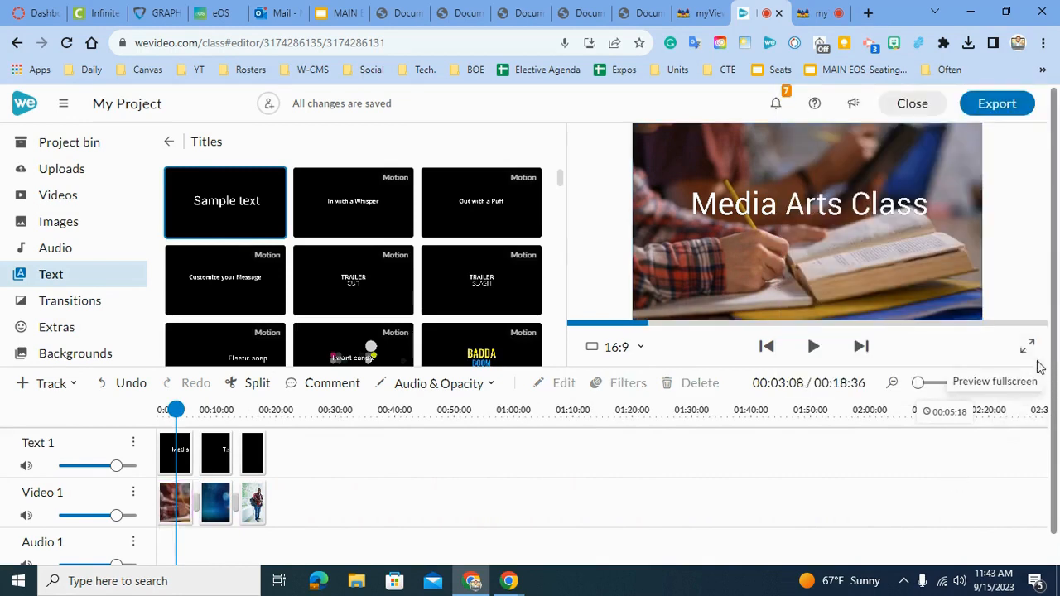
# Delete the cross fade transition between the technology clip and the students image.
pyautogui.click(1015, 388)
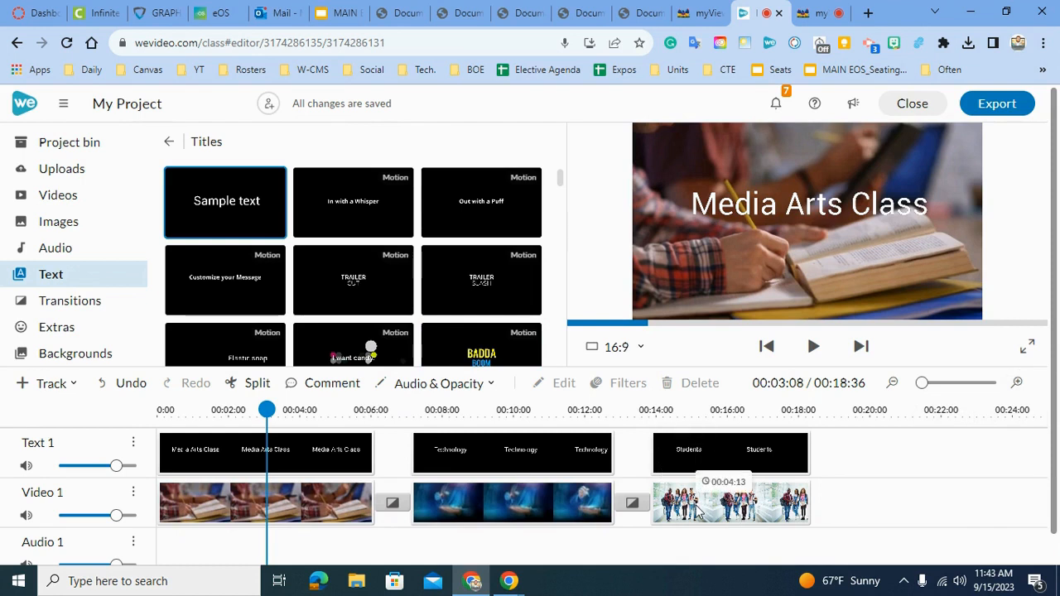
pyautogui.click(632, 505)
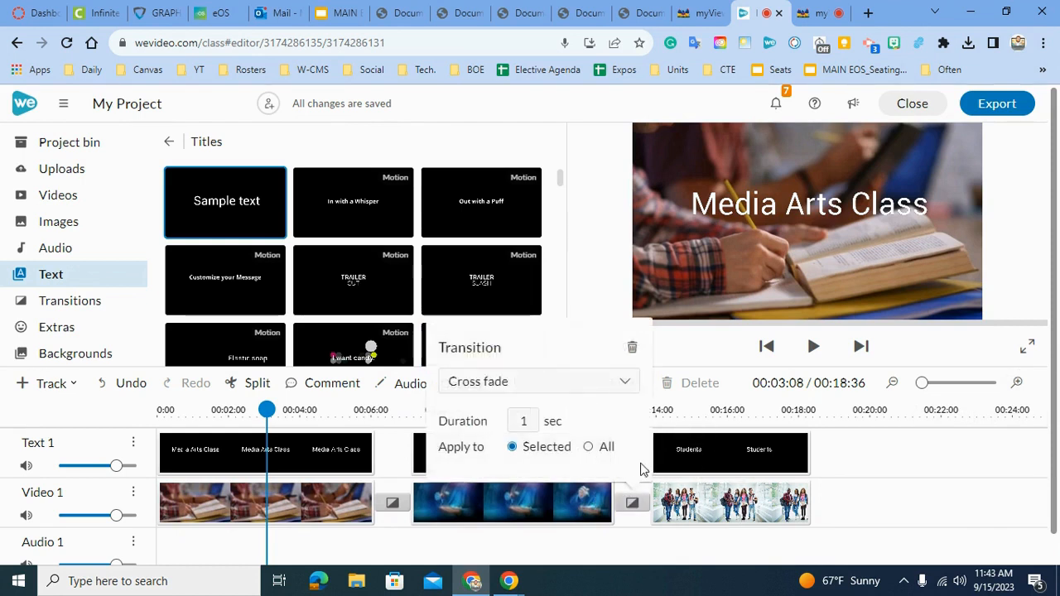
pyautogui.click(631, 352)
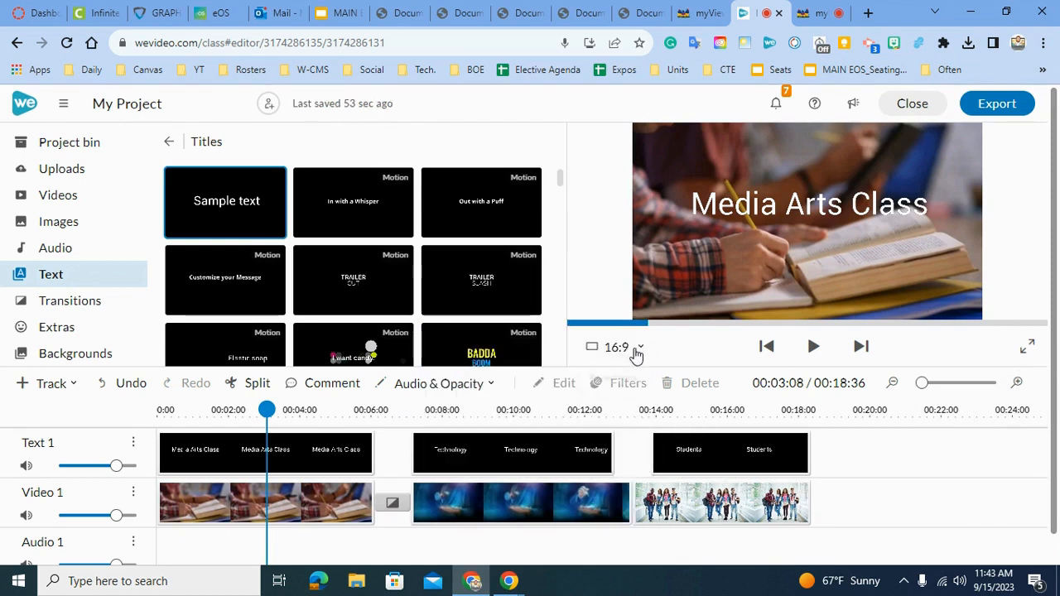
# Add a transition between the technology clip and the students image.
pyautogui.click(651, 509)
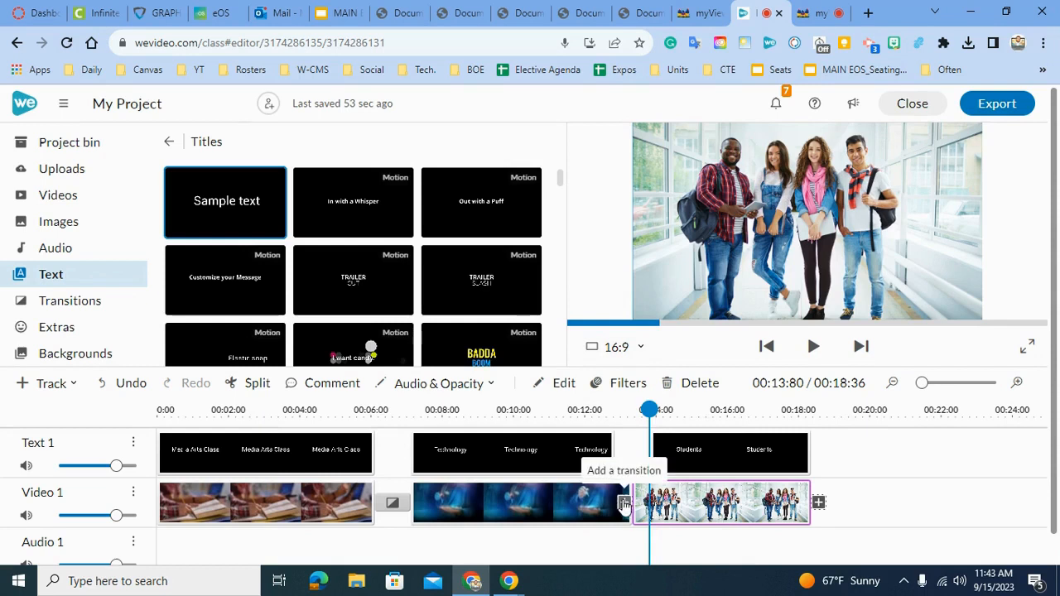
pyautogui.click(624, 505)
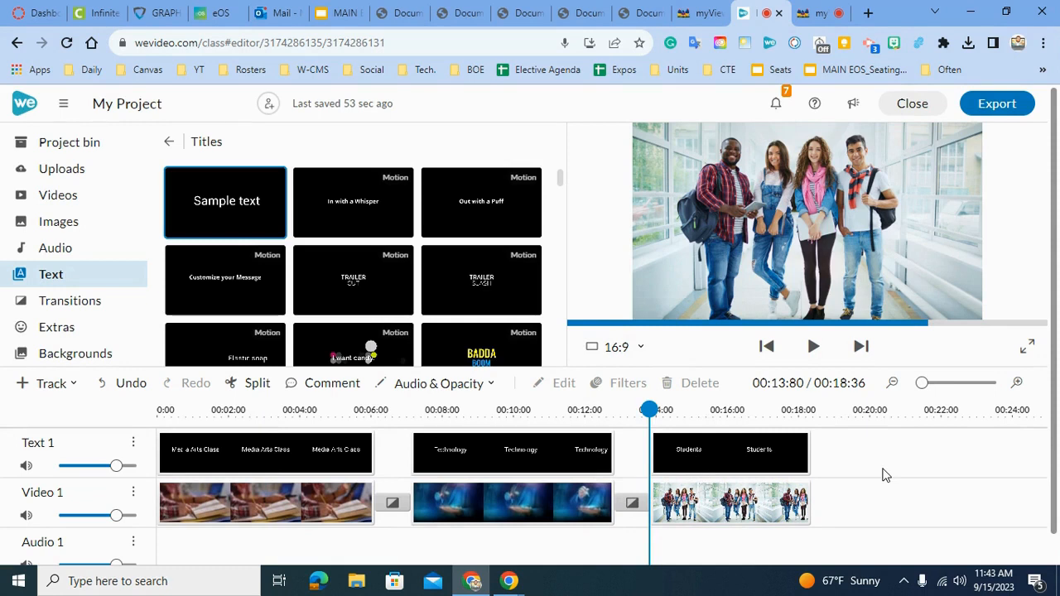
# Try a transition at the end of the students image and play the timeline's ending to check it.
pyautogui.click(774, 504)
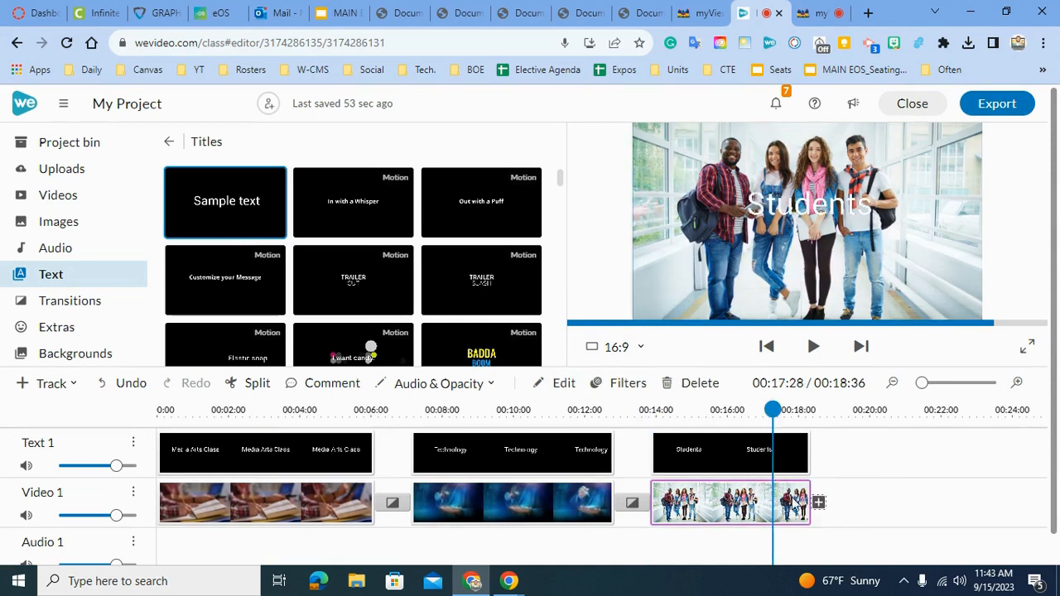
pyautogui.click(818, 504)
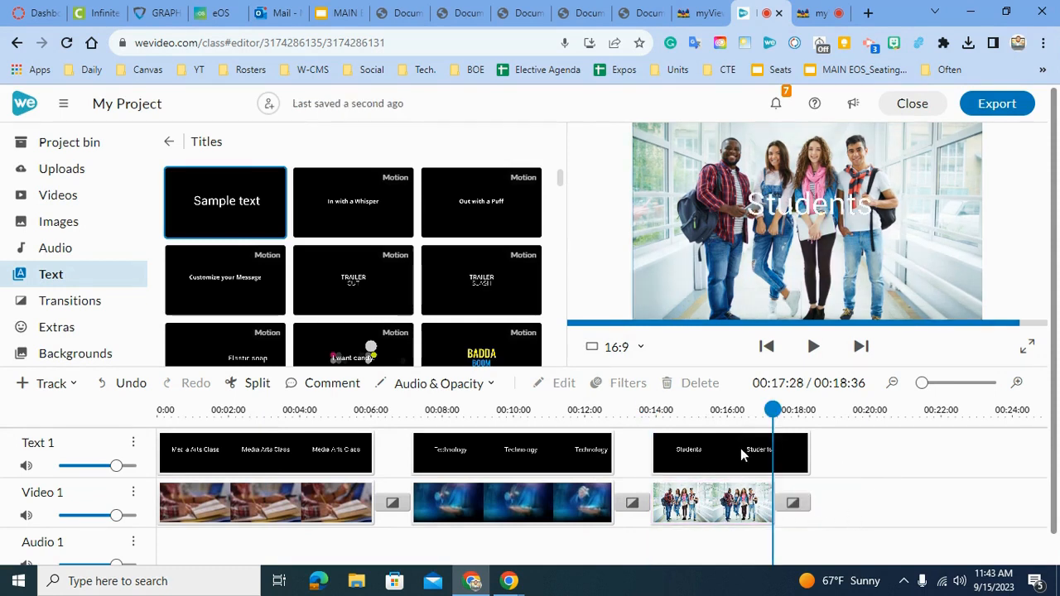
pyautogui.moveTo(772, 409); pyautogui.dragTo(616, 409)
pyautogui.press('space')
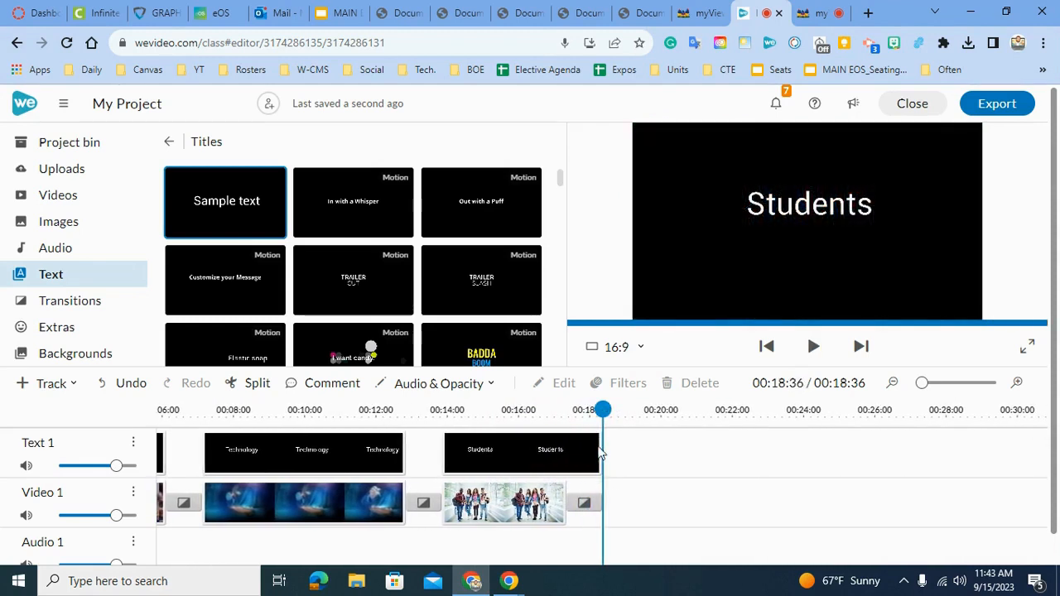
# Delete the cross fade after the students image and return the playhead to the start of the timeline.
pyautogui.click(583, 501)
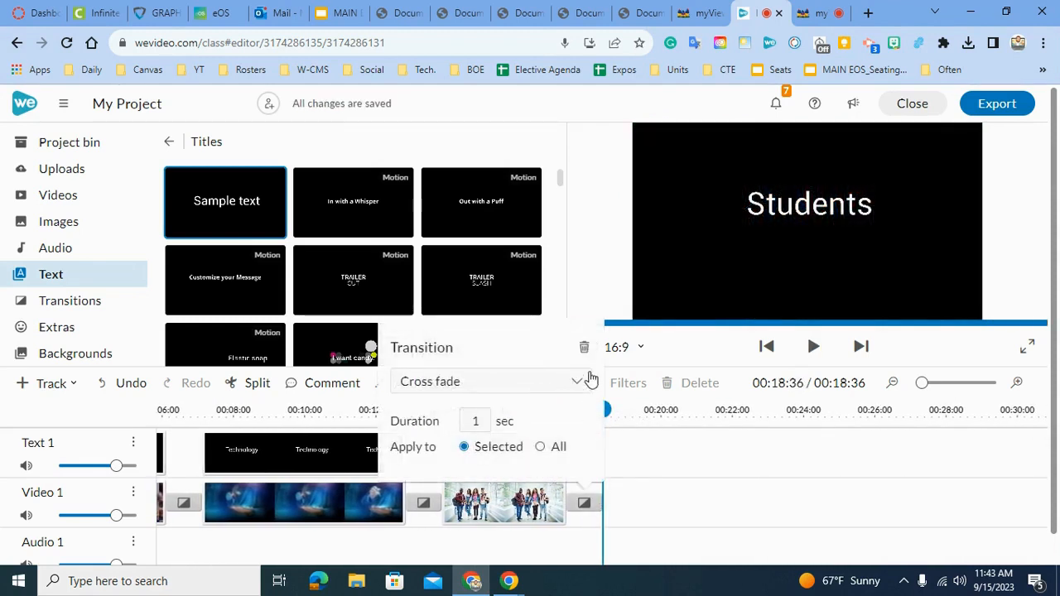
pyautogui.click(583, 348)
pyautogui.moveTo(605, 409); pyautogui.dragTo(2, 369)
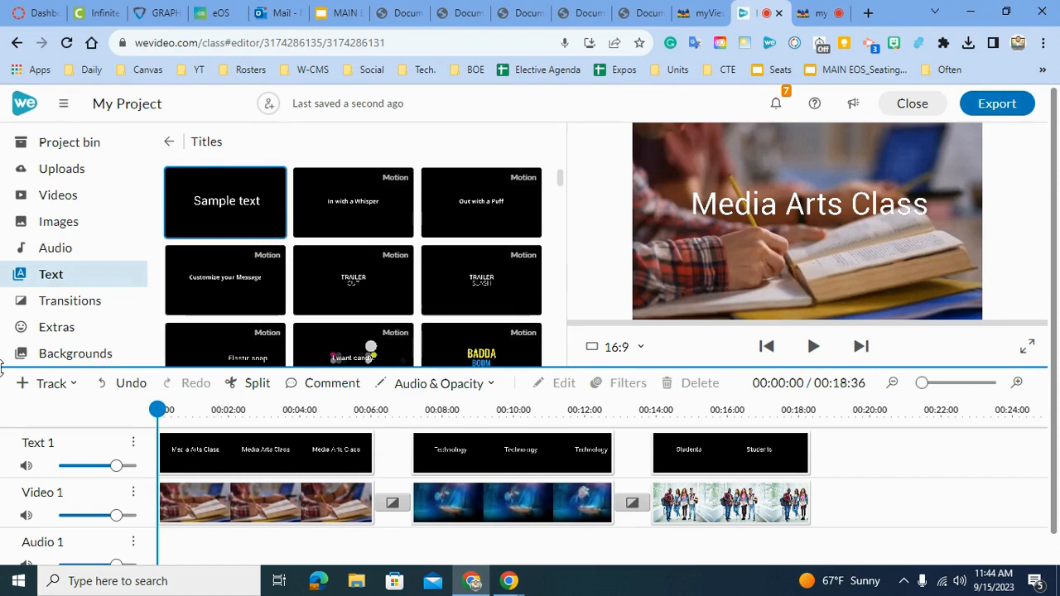
# Rename the project with the student's last and first name followed by "(1st WeVideo)", and close the project.
pyautogui.click(166, 111)
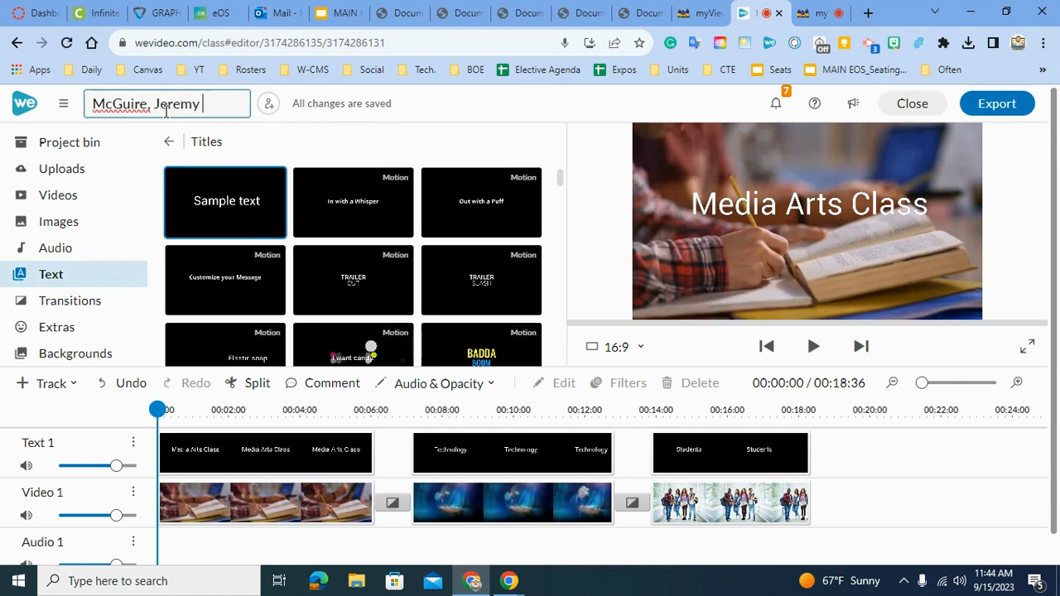
pyautogui.write('W')
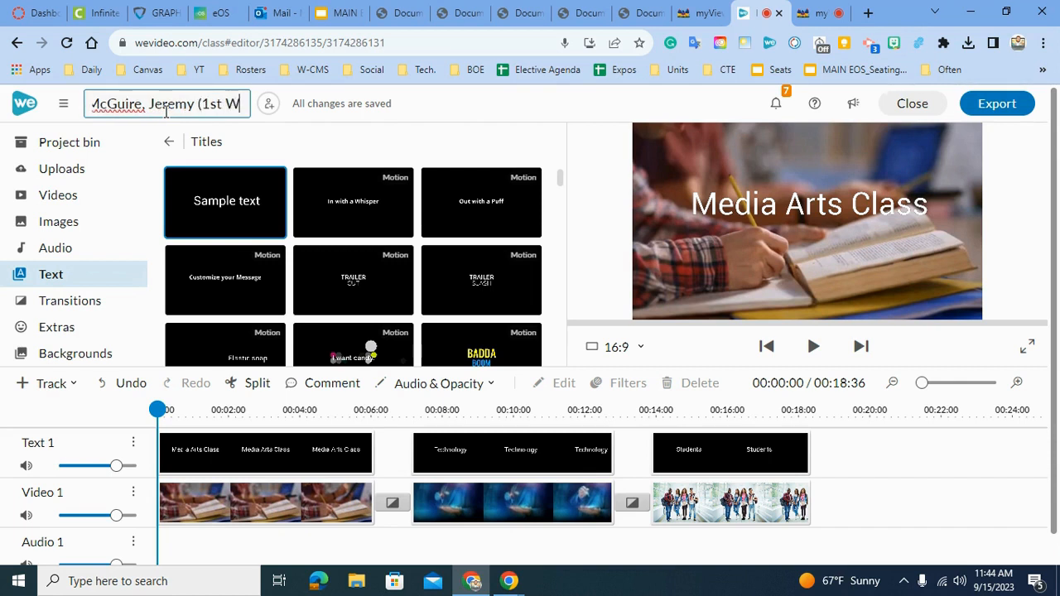
pyautogui.write('eVDeo)')
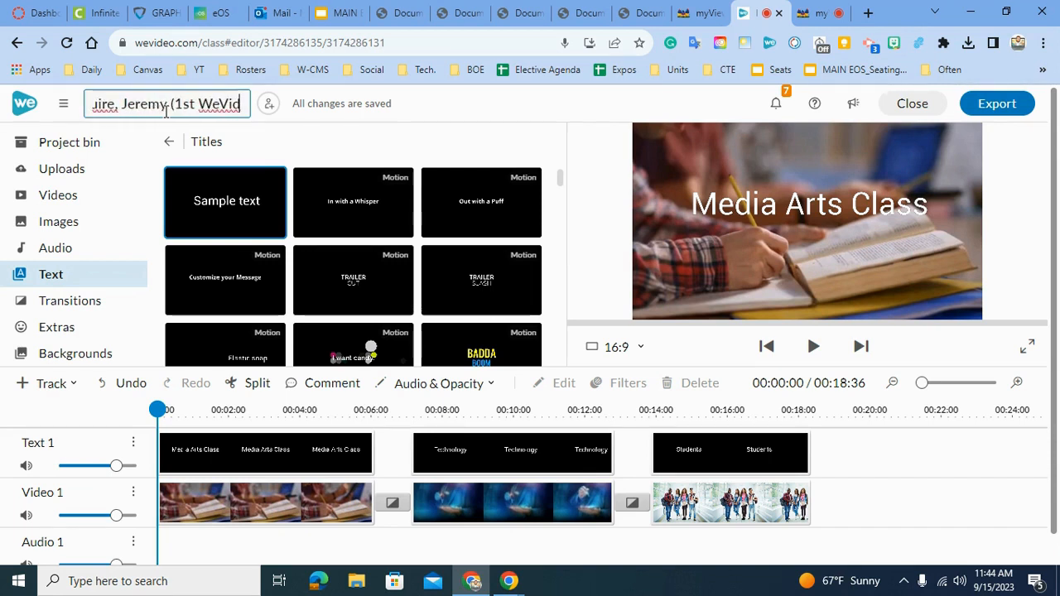
pyautogui.click(914, 103)
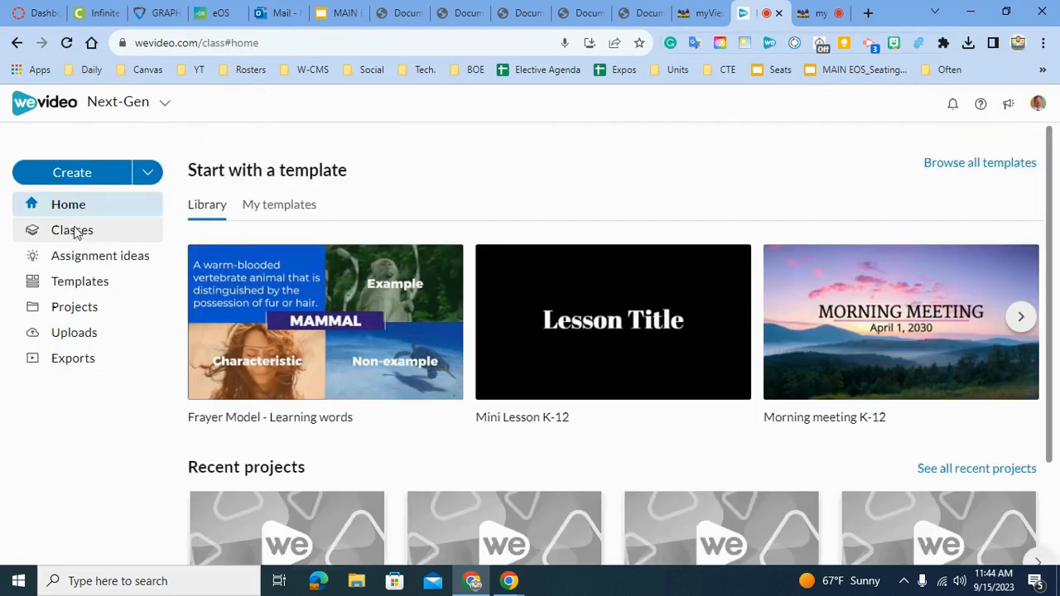
# Open the progress review of the published 1st WeVideo Project assignment in the 3rd Period class.
pyautogui.click(73, 230)
pyautogui.click(277, 291)
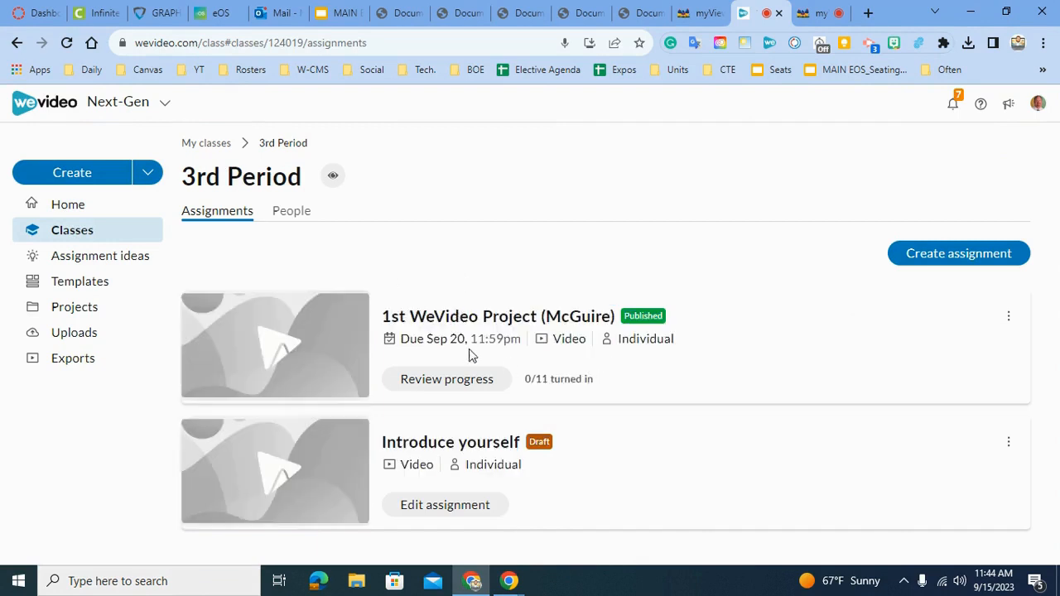
pyautogui.click(466, 379)
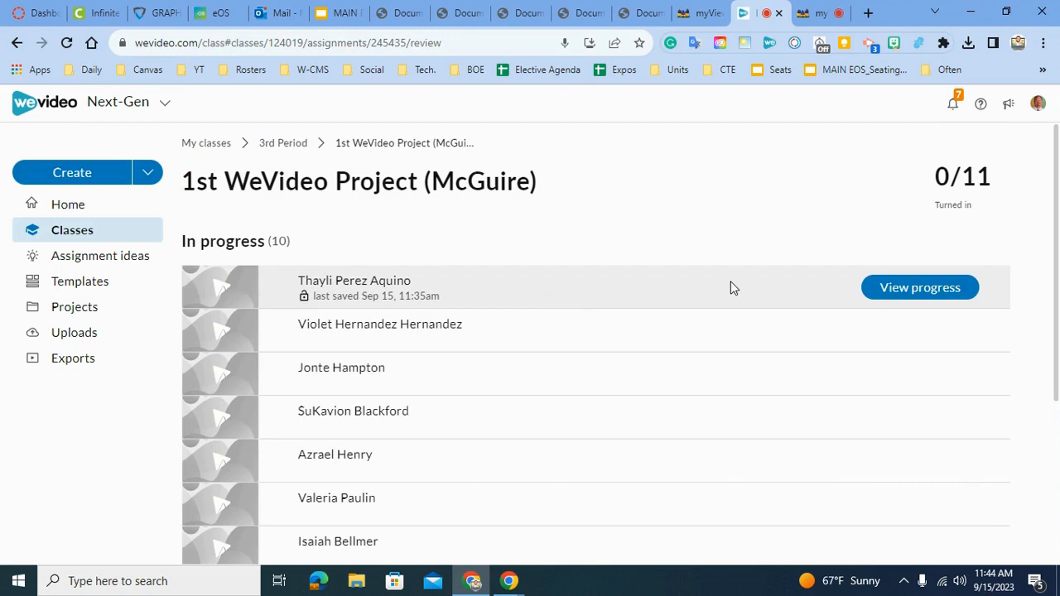
# View the second listed student's project, play its opening and close it.
pyautogui.click(942, 335)
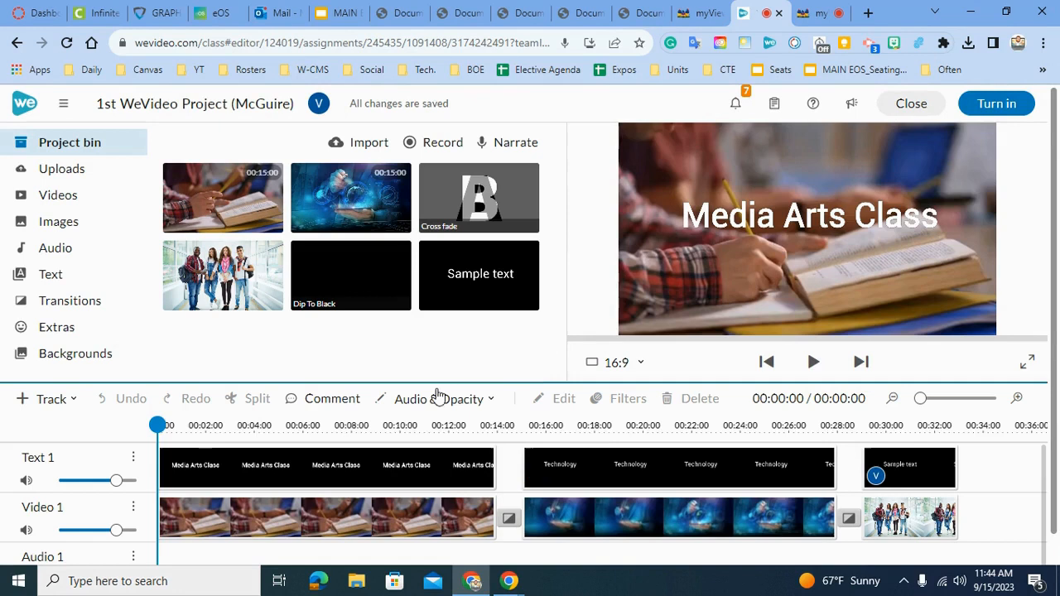
pyautogui.press('space')
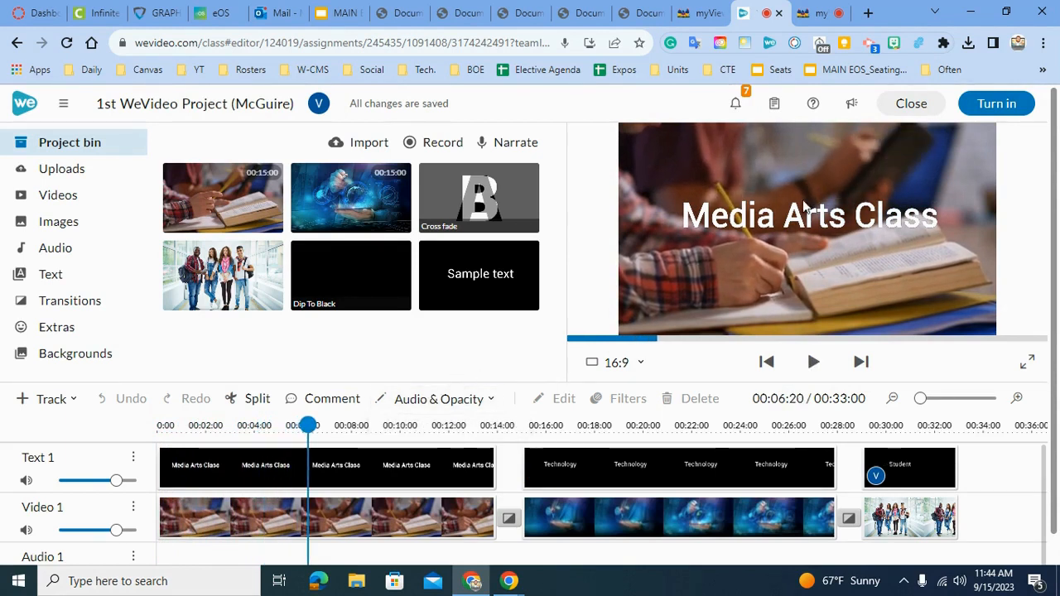
pyautogui.click(910, 103)
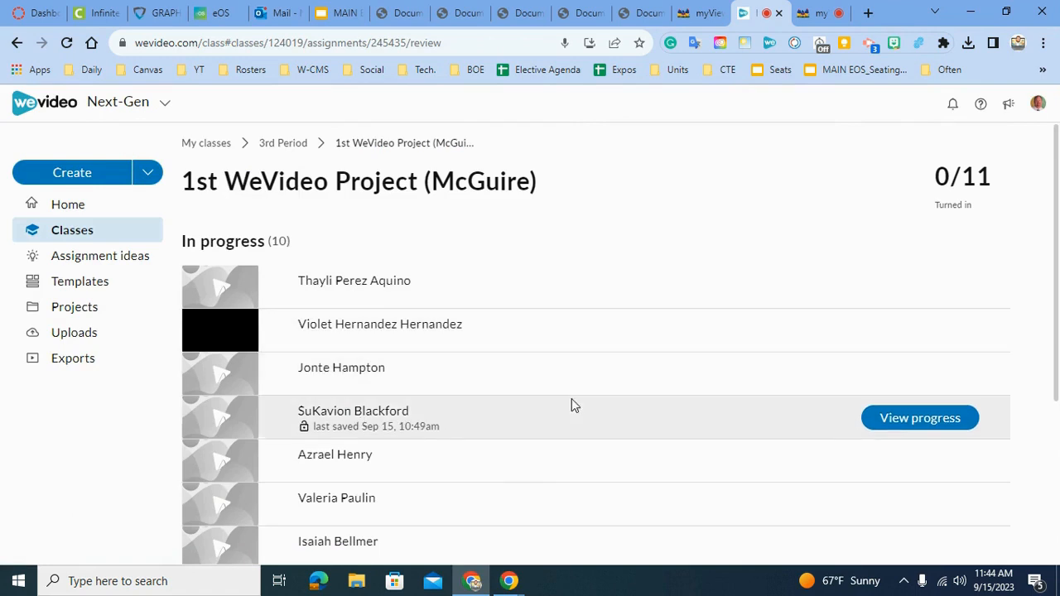
# View the fourth listed student's project, play its opening and return to the assignment's progress list.
pyautogui.click(878, 426)
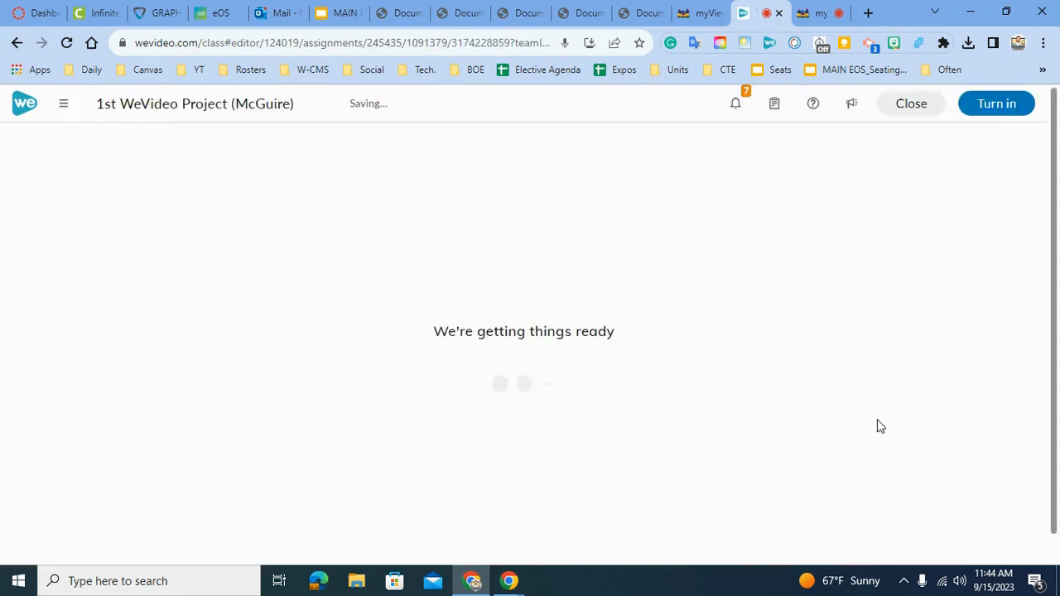
pyautogui.press('space')
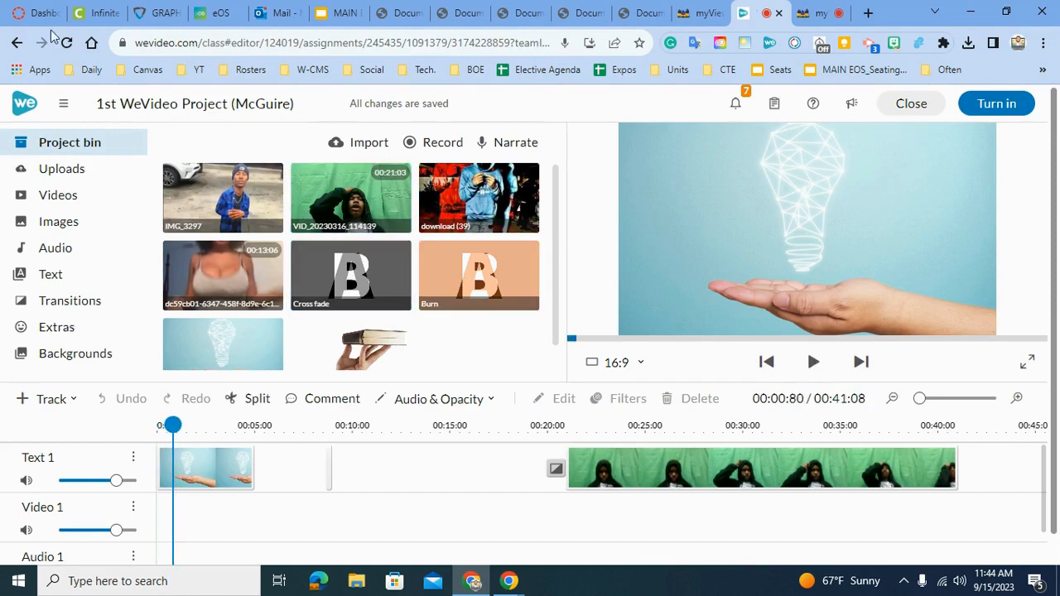
pyautogui.click(17, 42)
# View the progress of the fifth listed student's project and play its opening.
pyautogui.scroll(-2, 516, 402)
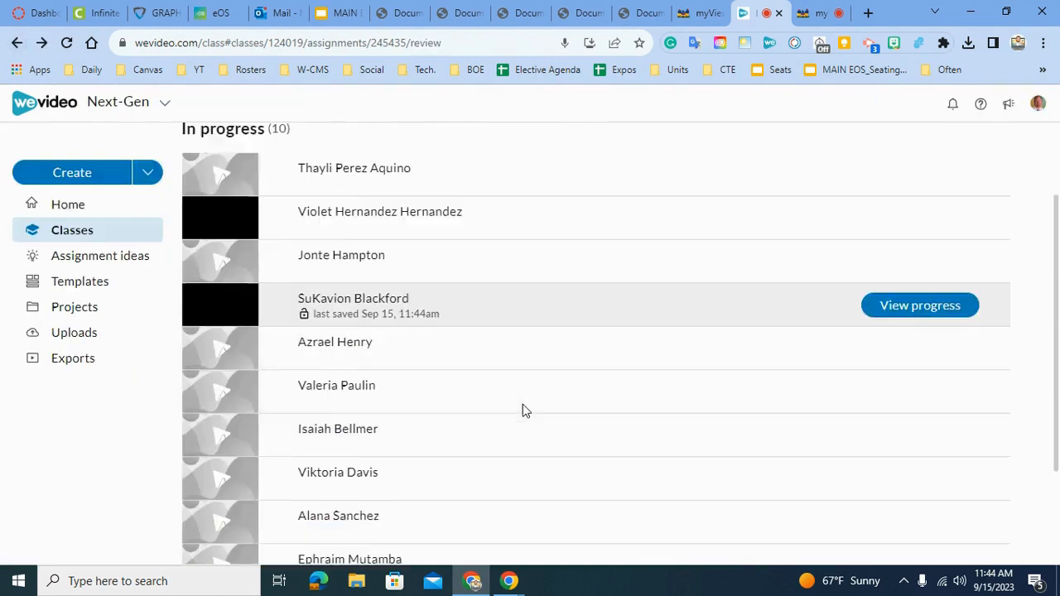
pyautogui.click(899, 340)
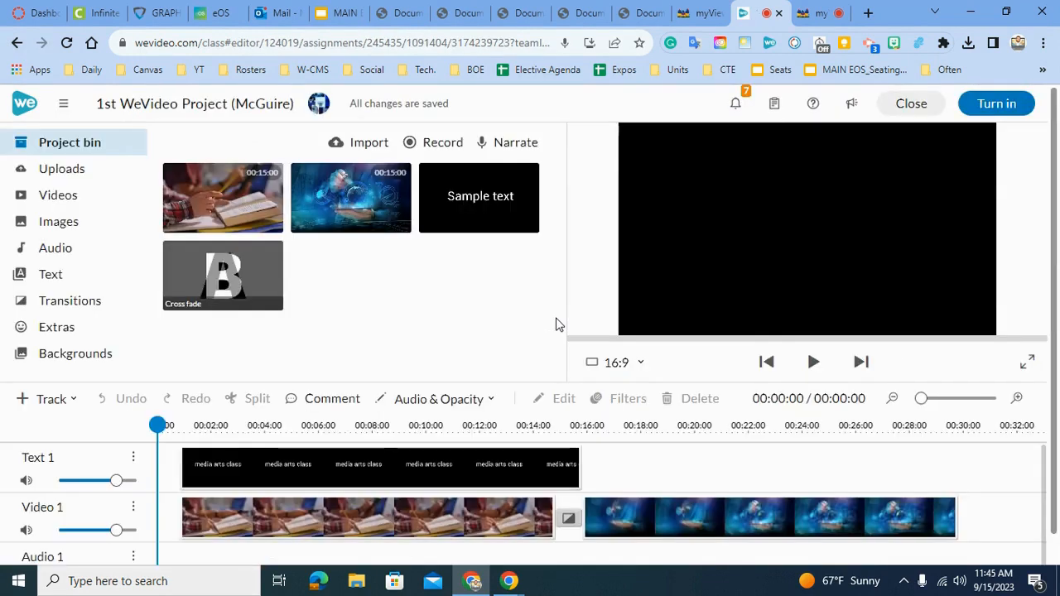
pyautogui.press('space')
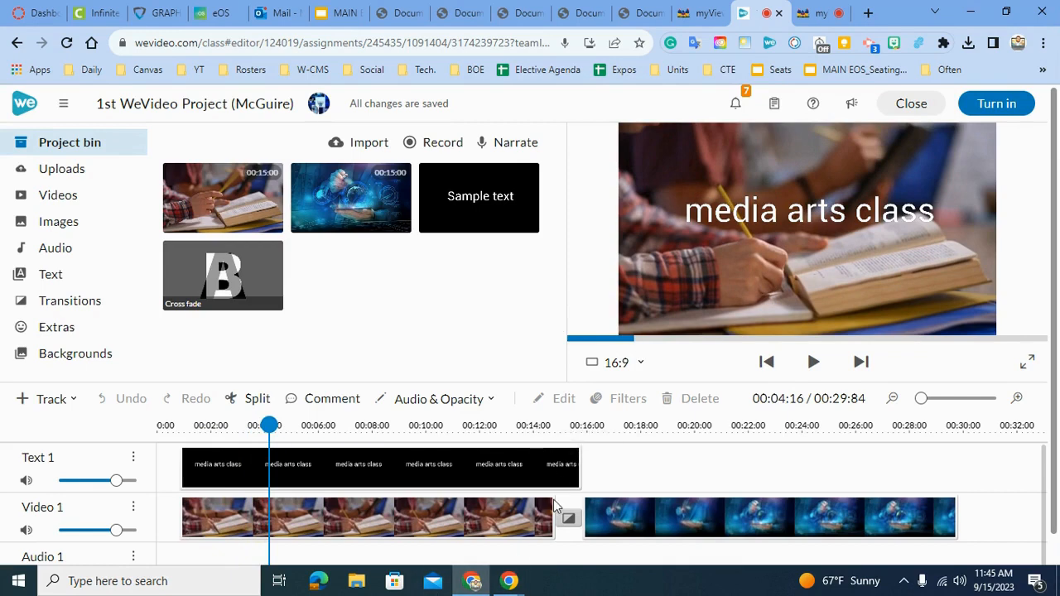
pyautogui.moveTo(510, 580)
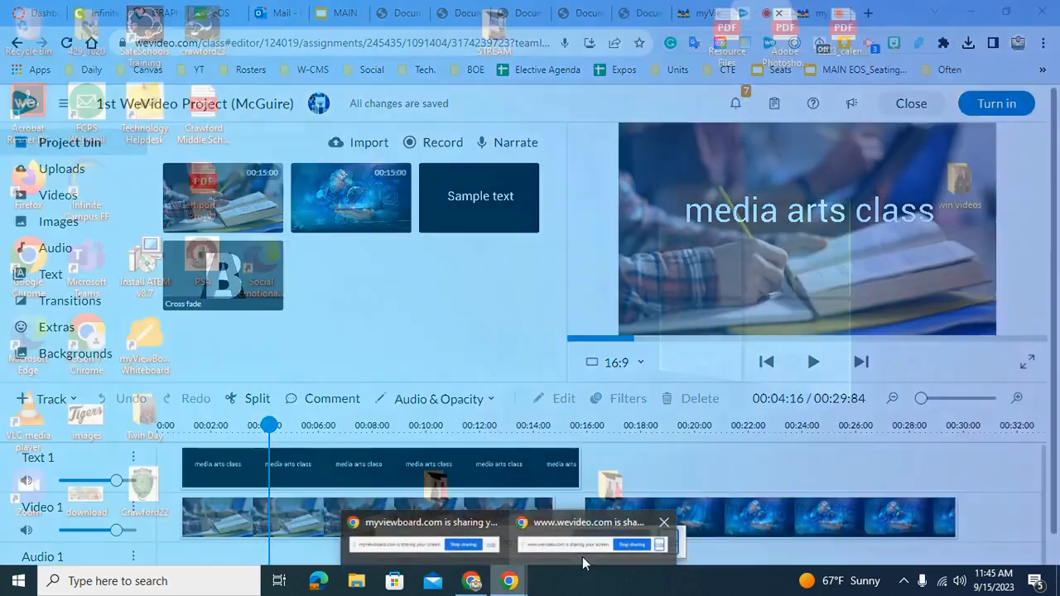